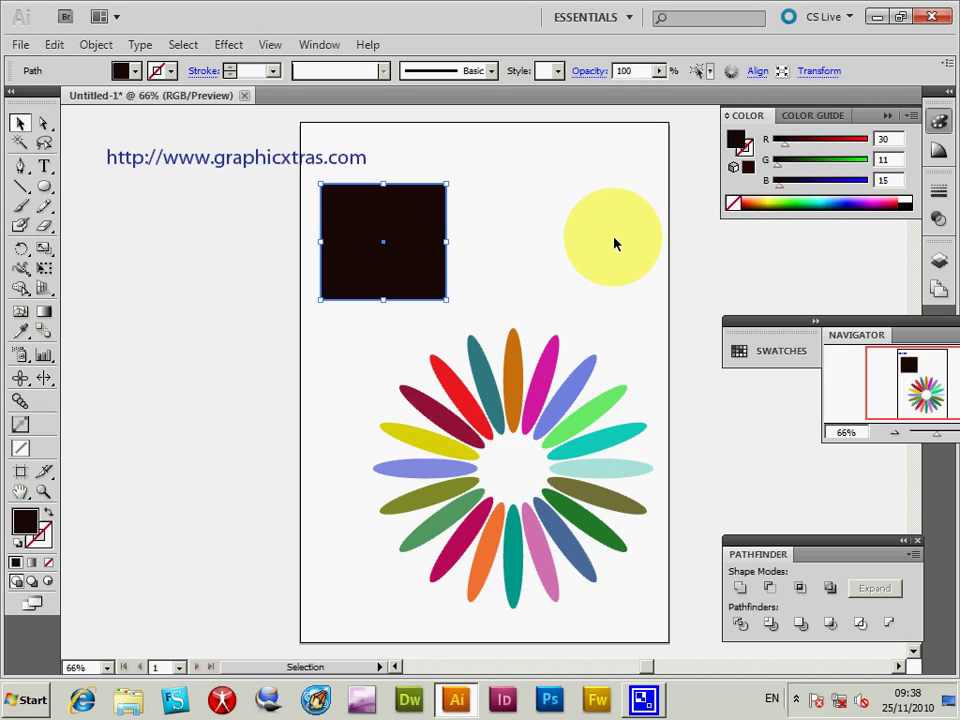
Move the yellow circle behind the dark square, then nudge the square slightly up-left.
left_click_drag(614, 243, 376, 223)
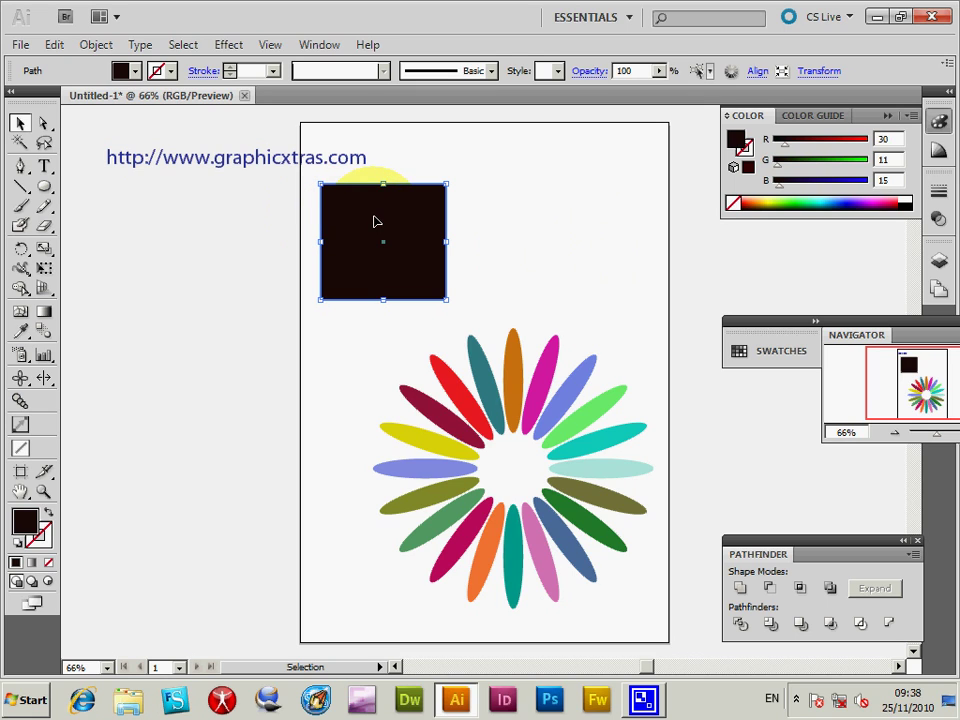
mouse_move(360, 214)
left_mouse_down()
mouse_move(350, 213)
mouse_move(366, 224)
left_mouse_up()
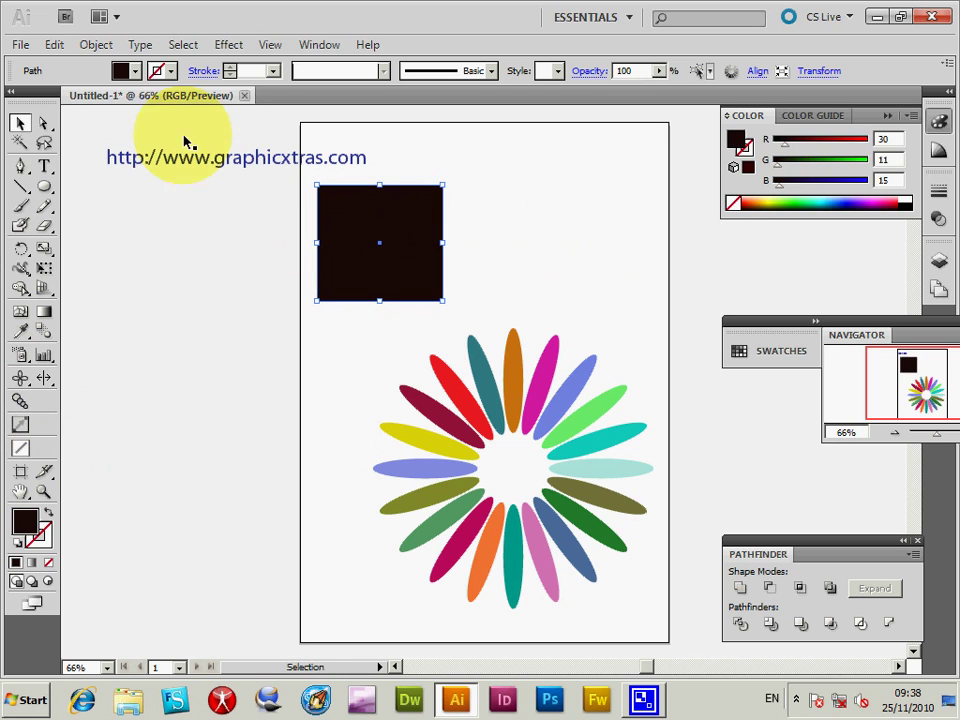
Try red, yellow, green and blue fill swatches on the square, settling on dark blue (46, 49, 146).
left_click(136, 75)
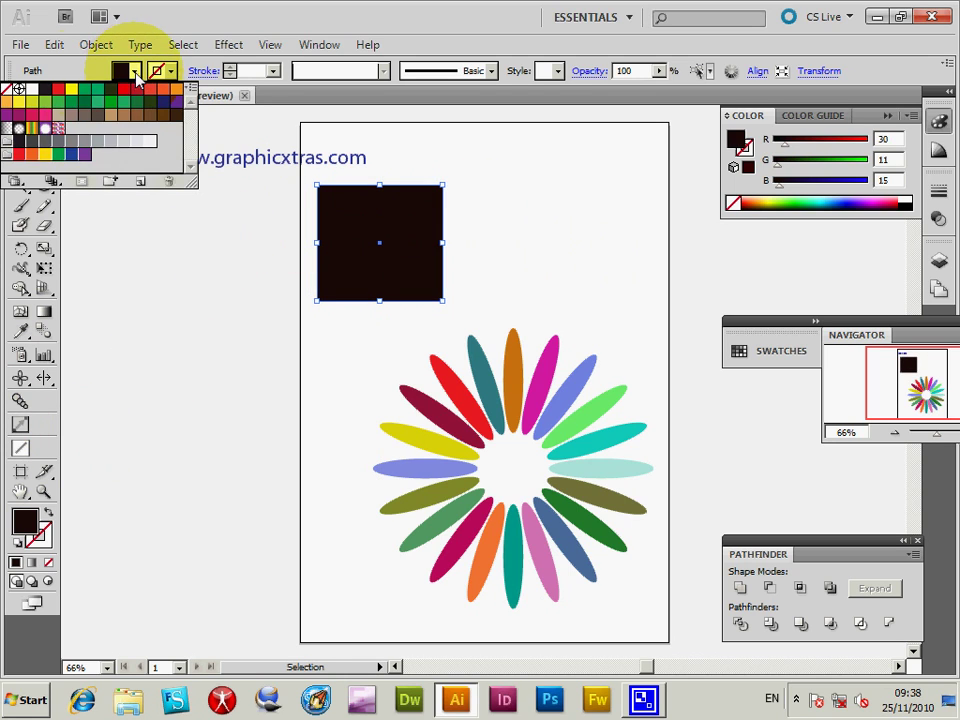
left_click(58, 89)
left_click(72, 89)
left_click(82, 92)
left_click(154, 101)
left_click(120, 91)
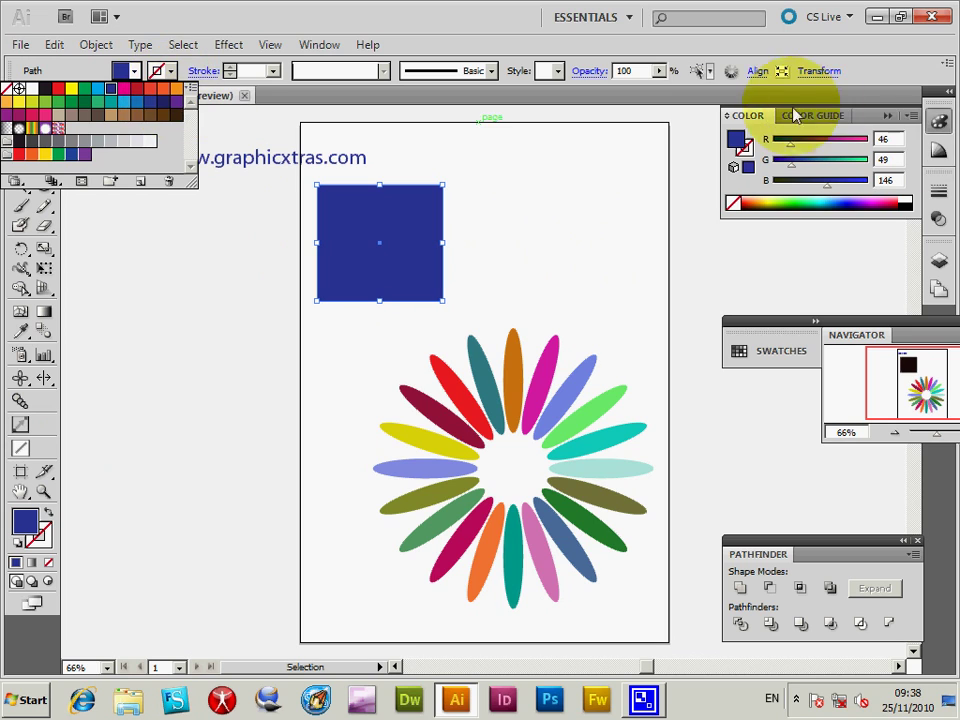
left_click(739, 135)
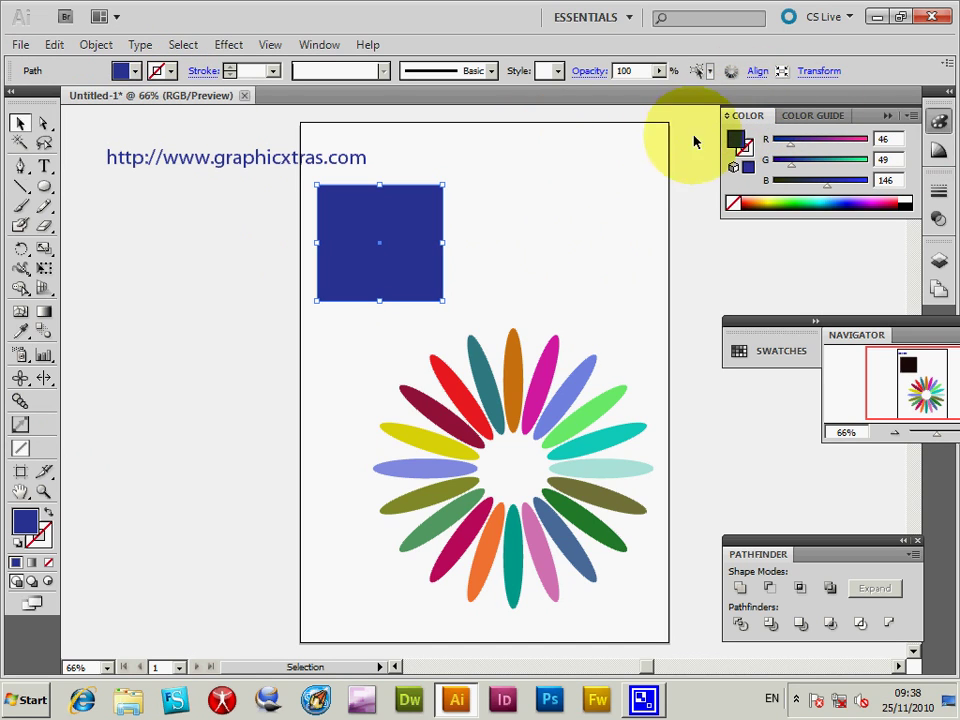
Float the Color panel over the artboard and raise the square's red value to 232.
left_click_drag(752, 120, 508, 166)
left_click_drag(547, 200, 610, 212)
Invert and complement the fill, then raise blue to reach purple RGB 109, 94, 189.
left_click(664, 168)
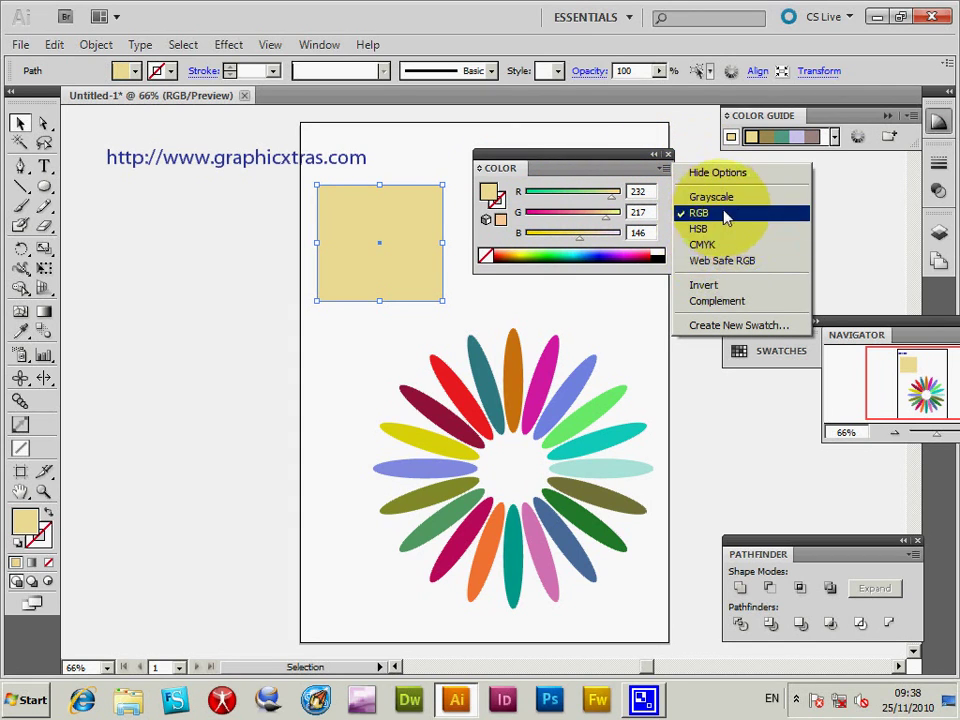
left_click(743, 290)
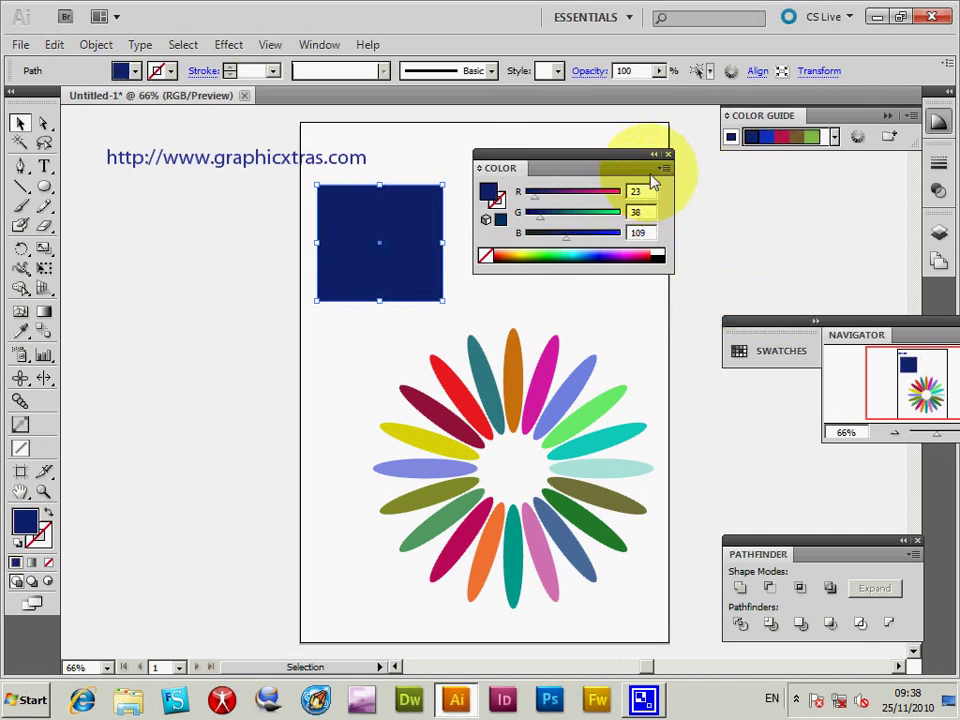
left_click(664, 168)
left_click(705, 302)
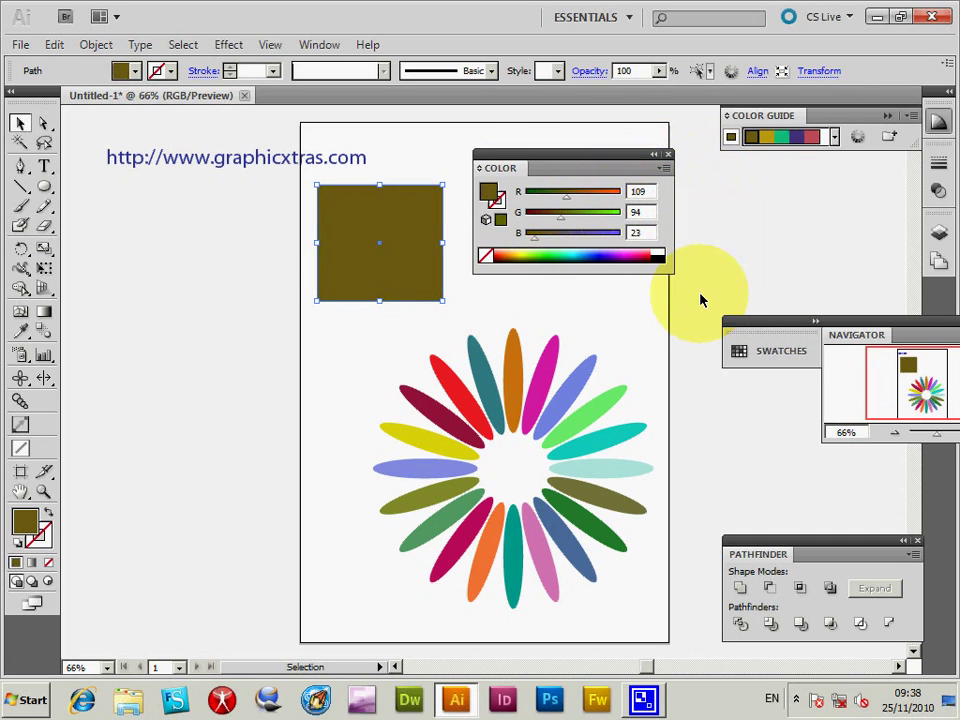
left_click_drag(580, 245, 596, 241)
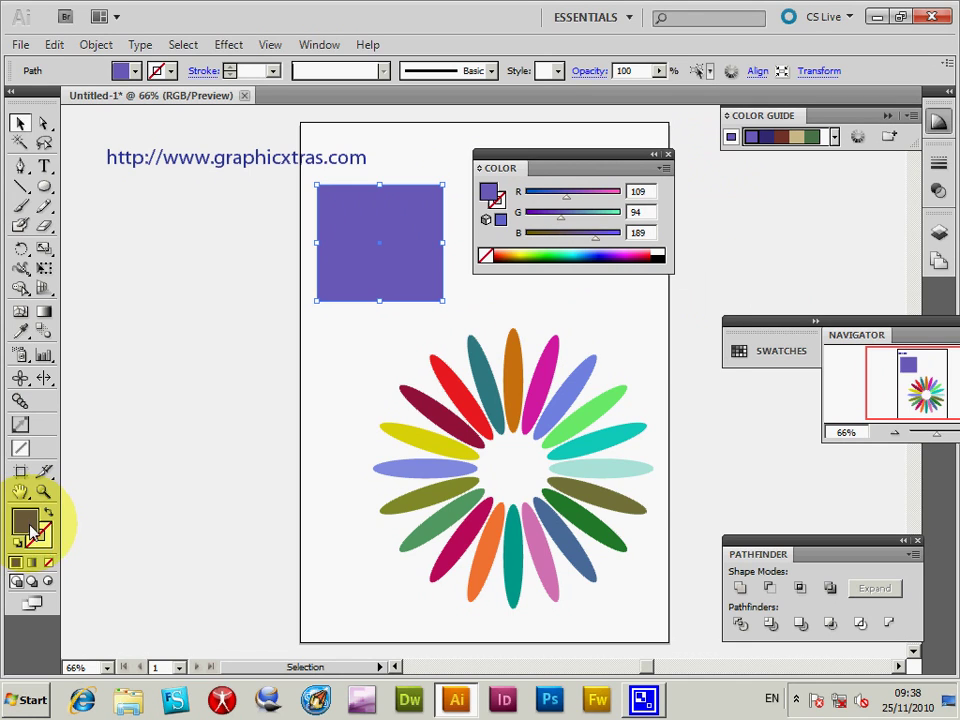
In the Color Picker, set hue 341 and pick deep crimson B70B45 for the square's fill.
double_click(30, 530)
left_click(307, 320)
left_click(271, 259)
left_click(451, 243)
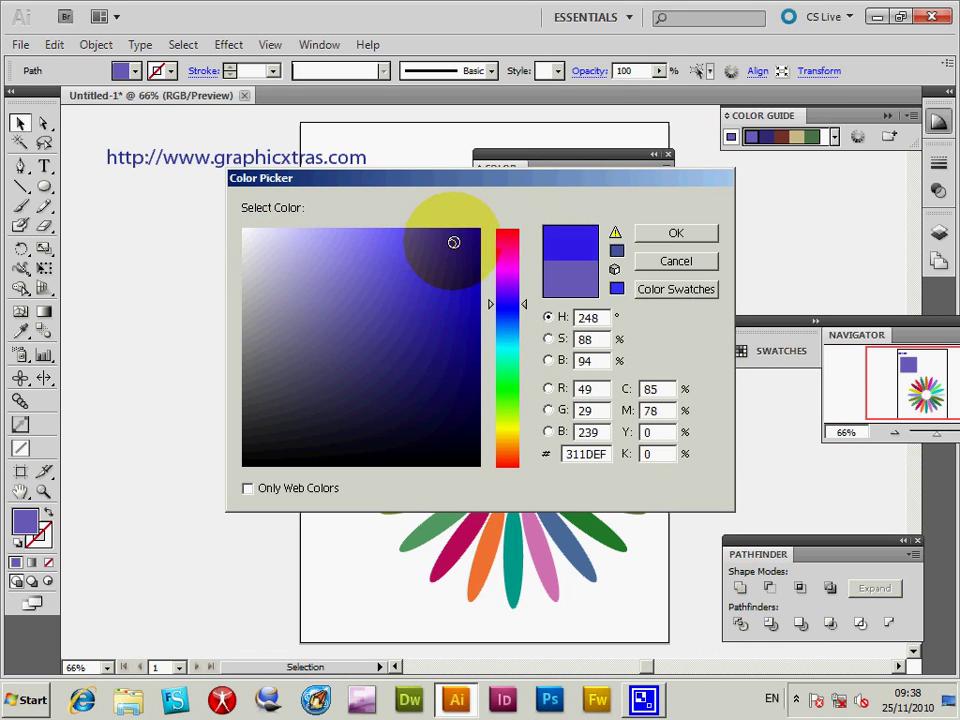
left_click(505, 242)
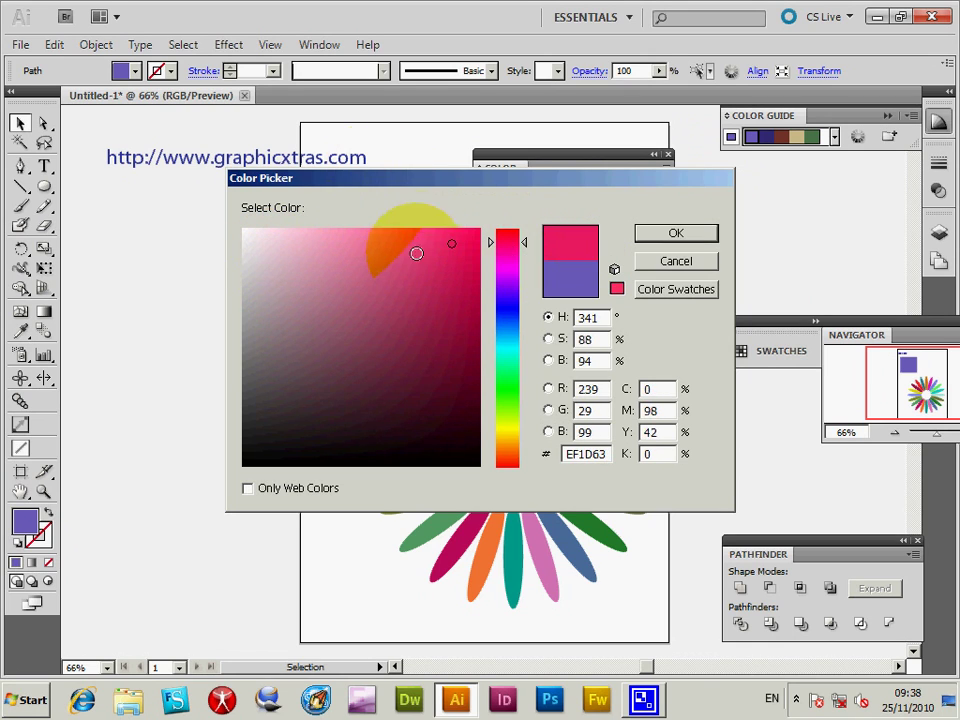
left_click(465, 296)
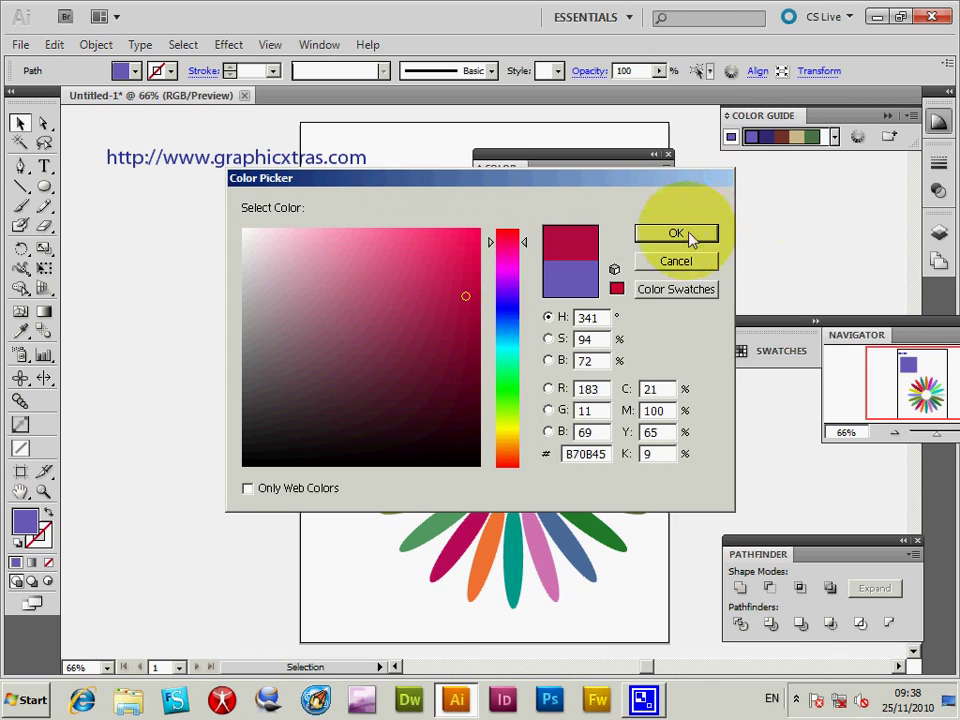
left_click(689, 237)
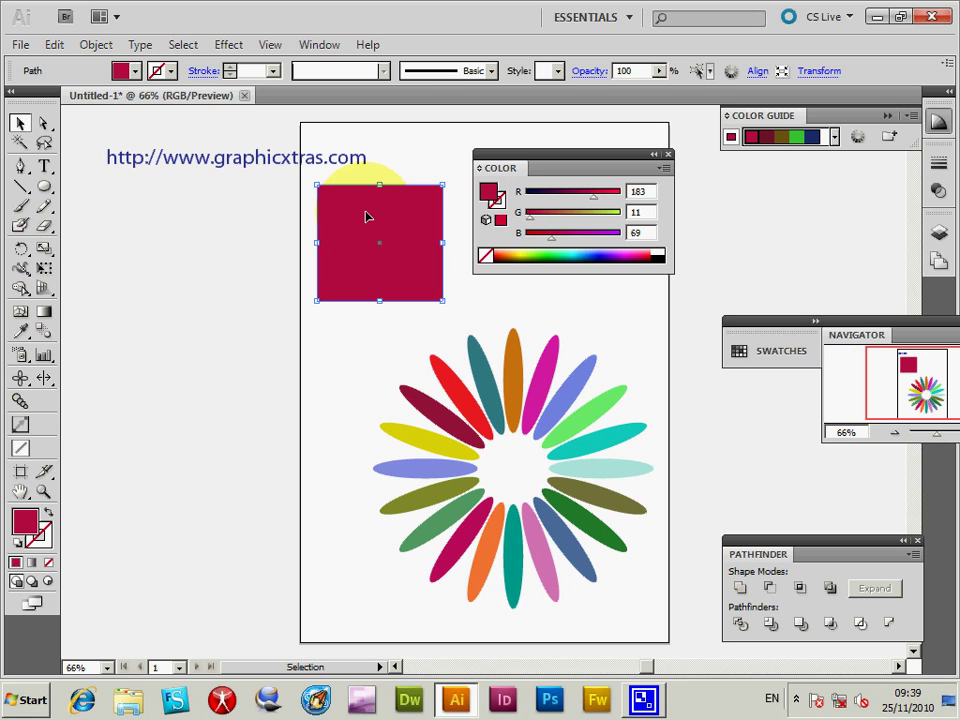
Delete the crimson square and reposition the petal flower slightly up and left.
key("Delete")
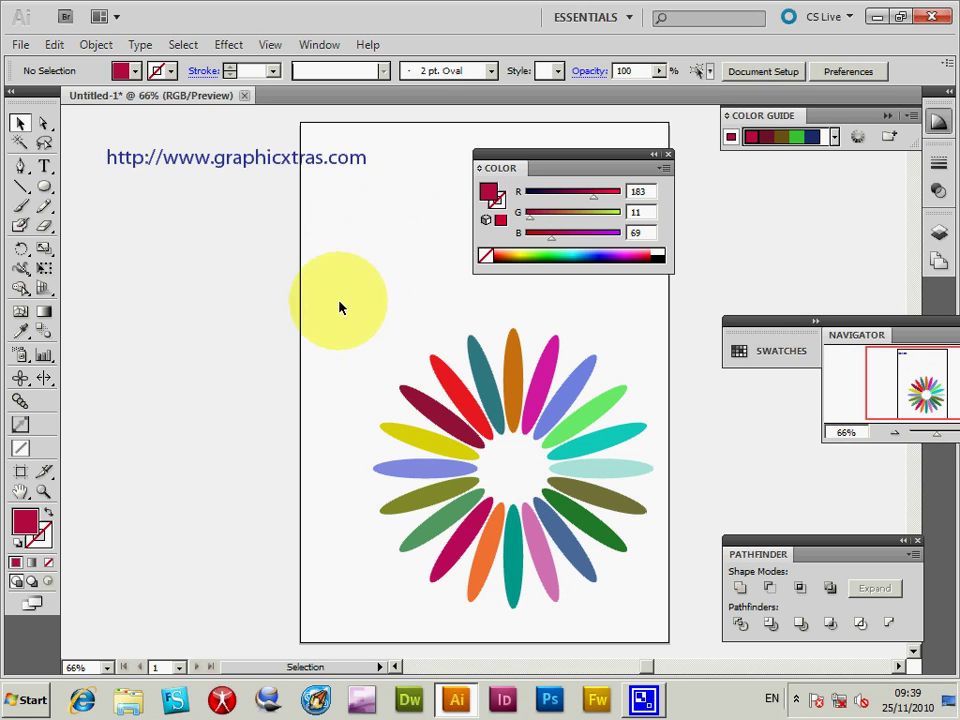
left_click_drag(364, 302, 636, 514)
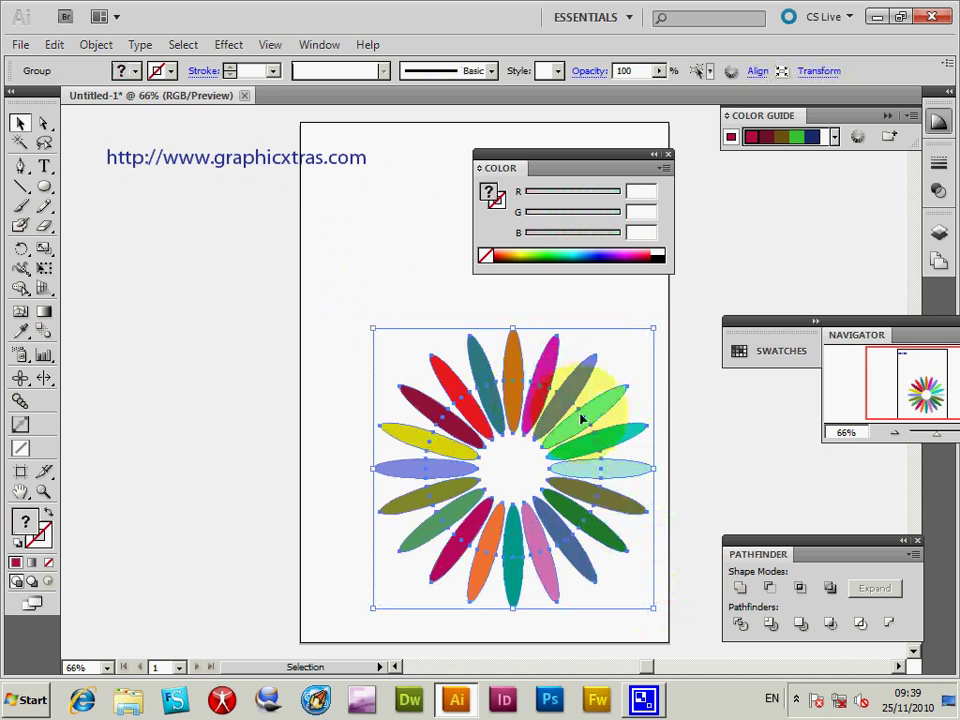
left_click_drag(581, 418, 518, 367)
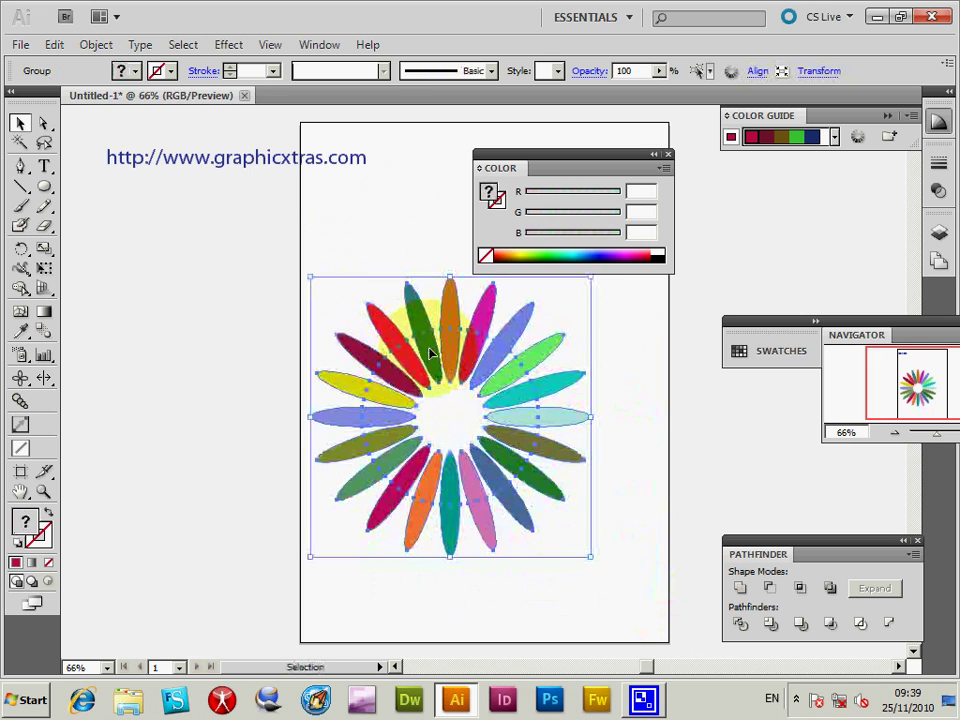
left_click_drag(427, 326, 427, 358)
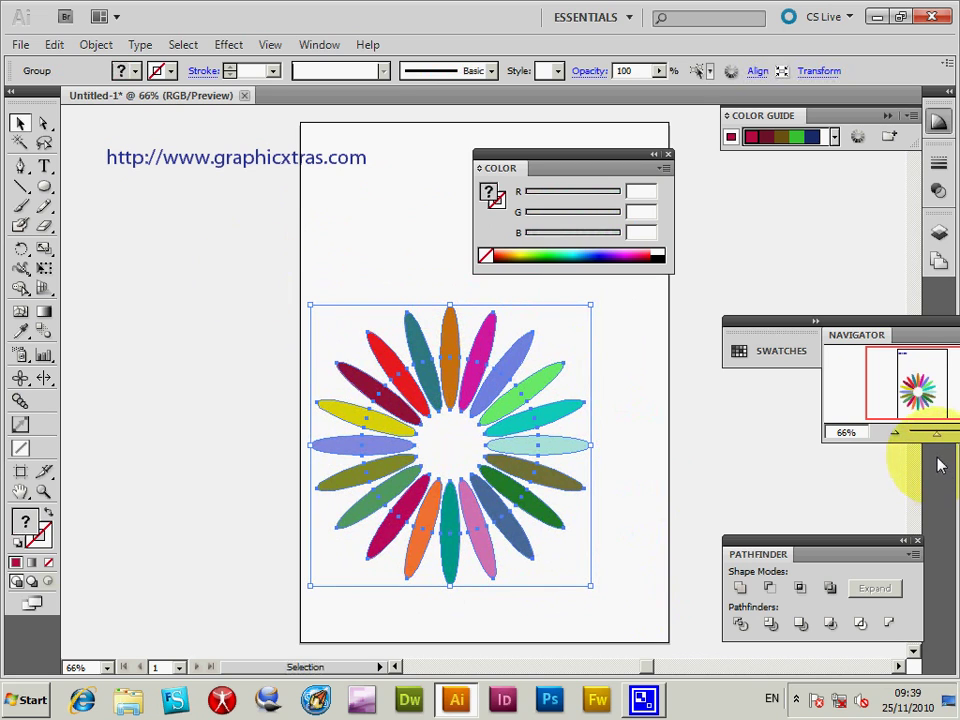
Apply Adjust Color Balance to the flower with Red 6%, Green 49%, Blue 9%.
left_click(54, 45)
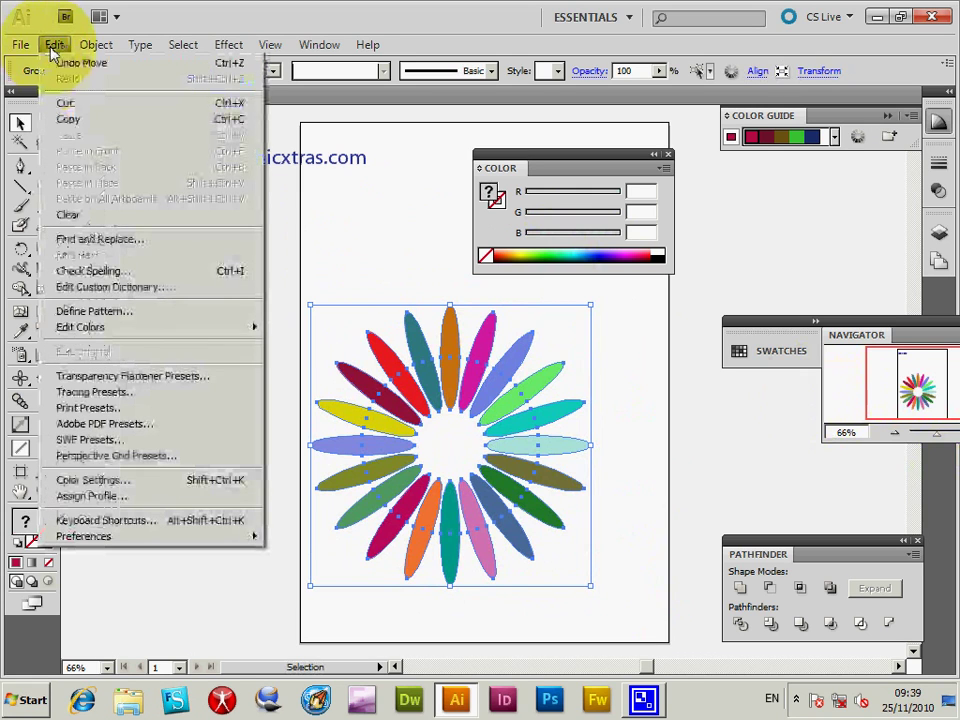
mouse_move(113, 330)
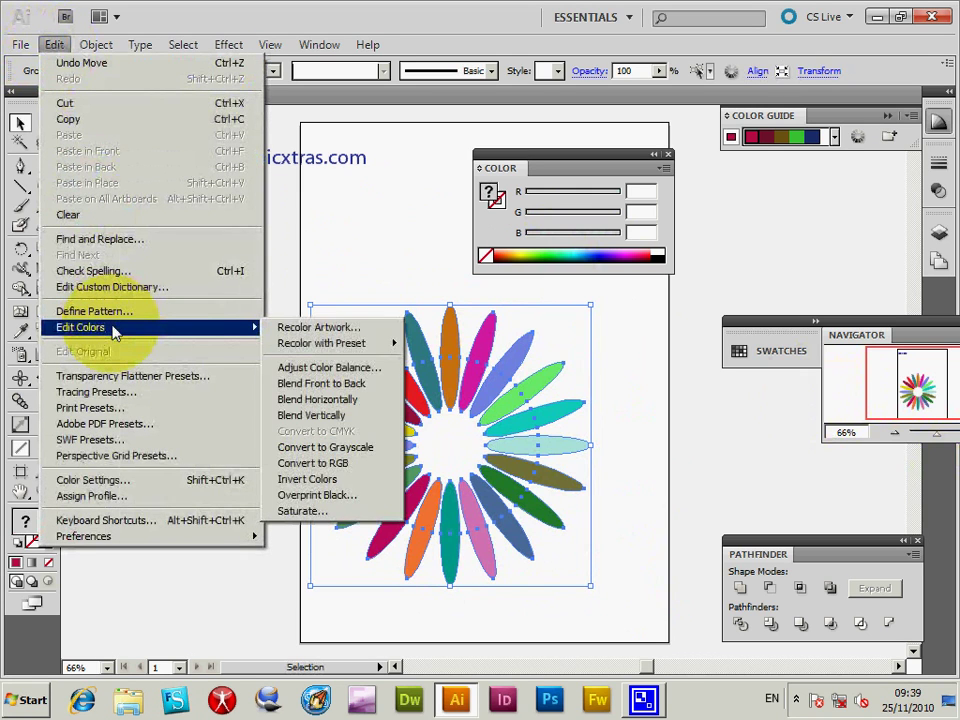
left_click(372, 368)
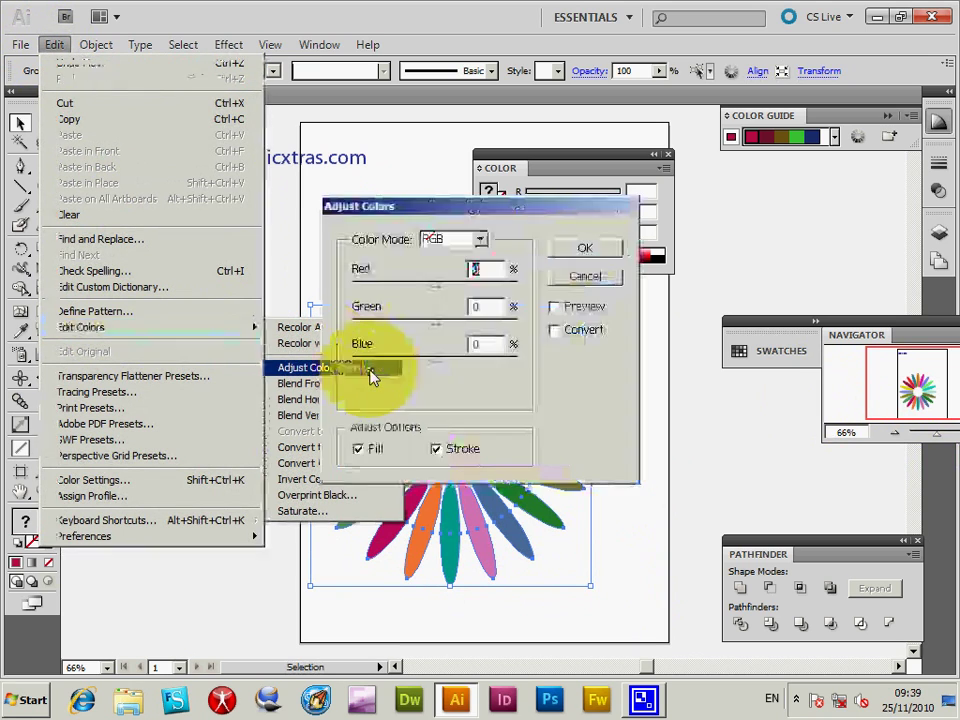
left_click_drag(444, 208, 630, 262)
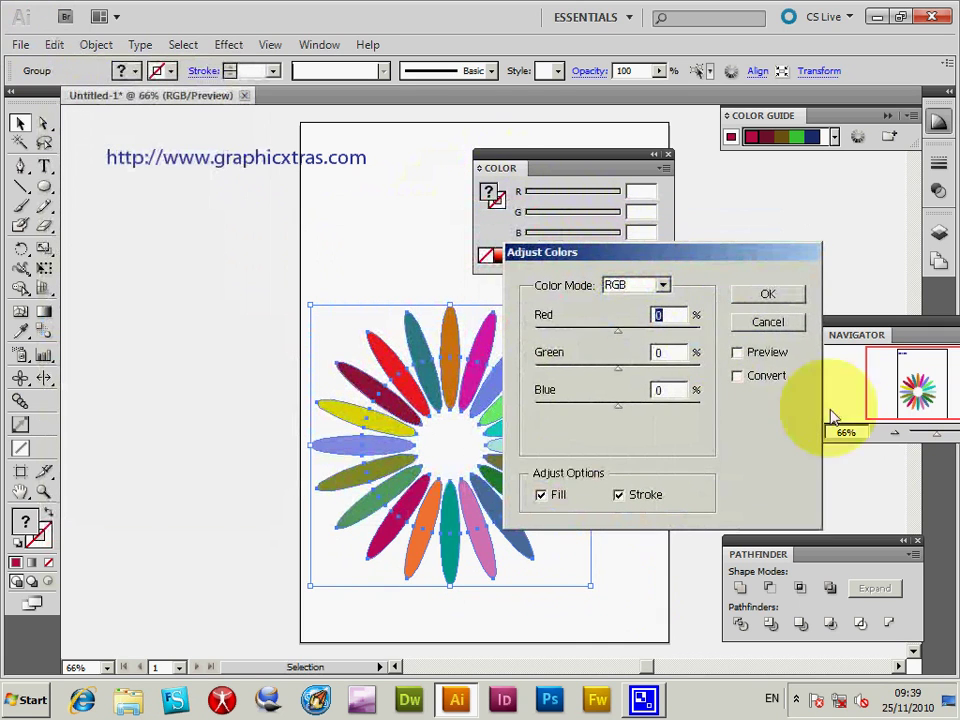
left_click(739, 355)
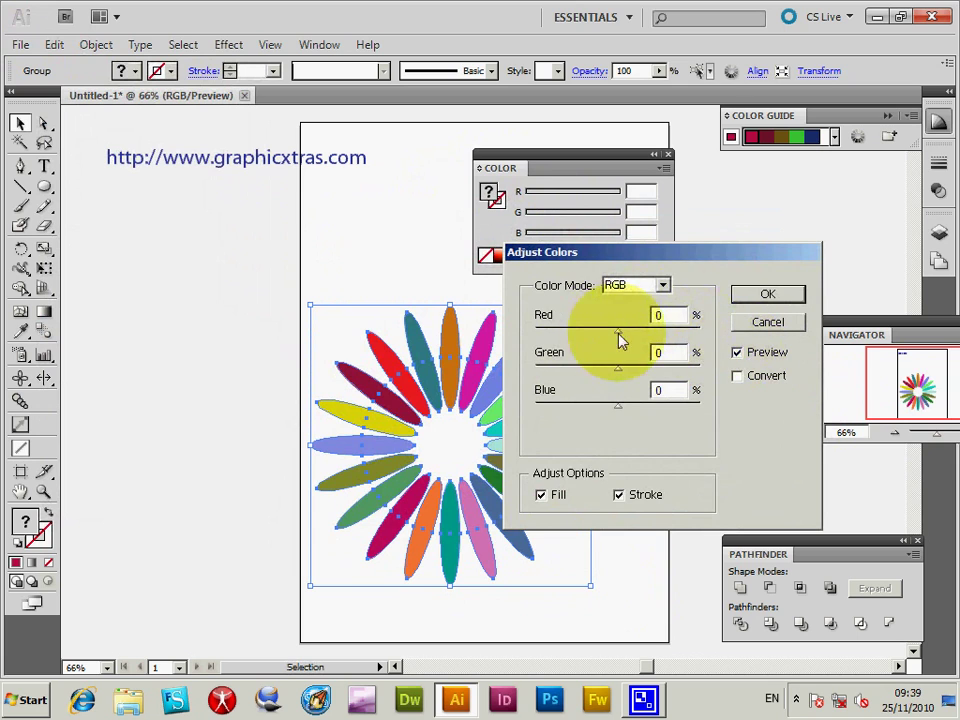
left_click_drag(625, 330, 660, 377)
mouse_move(619, 412)
left_mouse_down()
mouse_move(660, 410)
mouse_move(563, 412)
mouse_move(633, 410)
left_mouse_up()
left_click(768, 321)
left_click(300, 277)
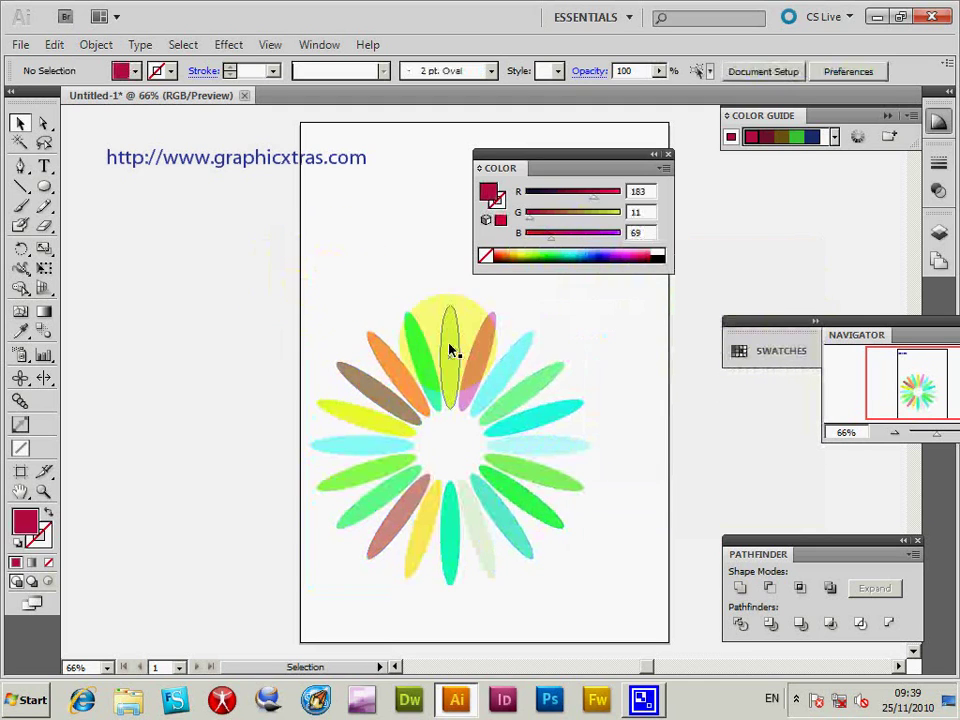
left_click(490, 352)
left_click(56, 45)
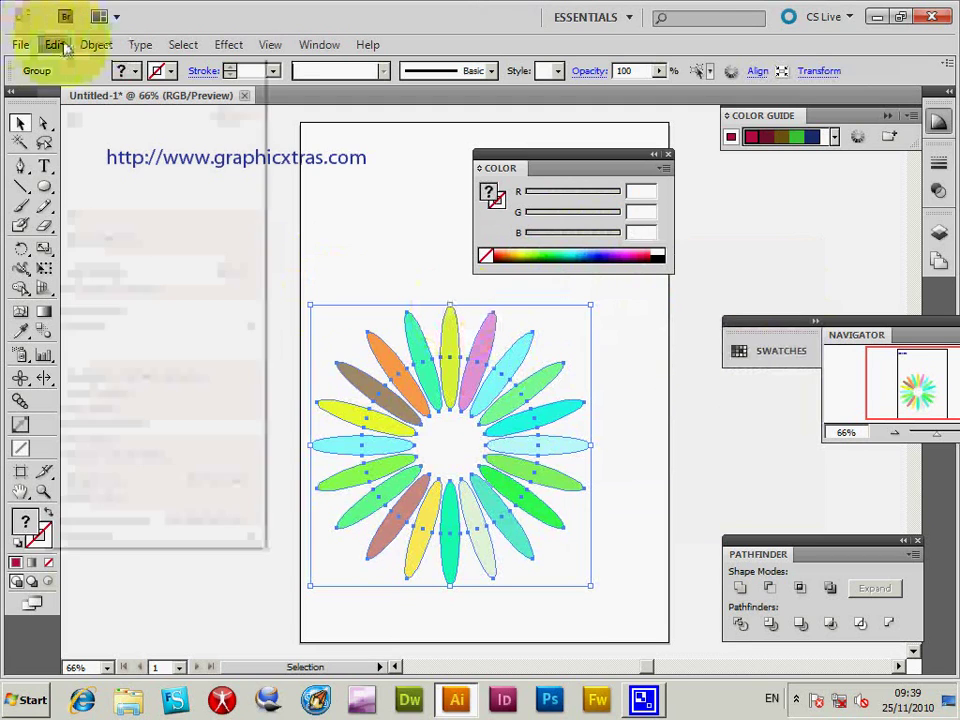
left_click(107, 118)
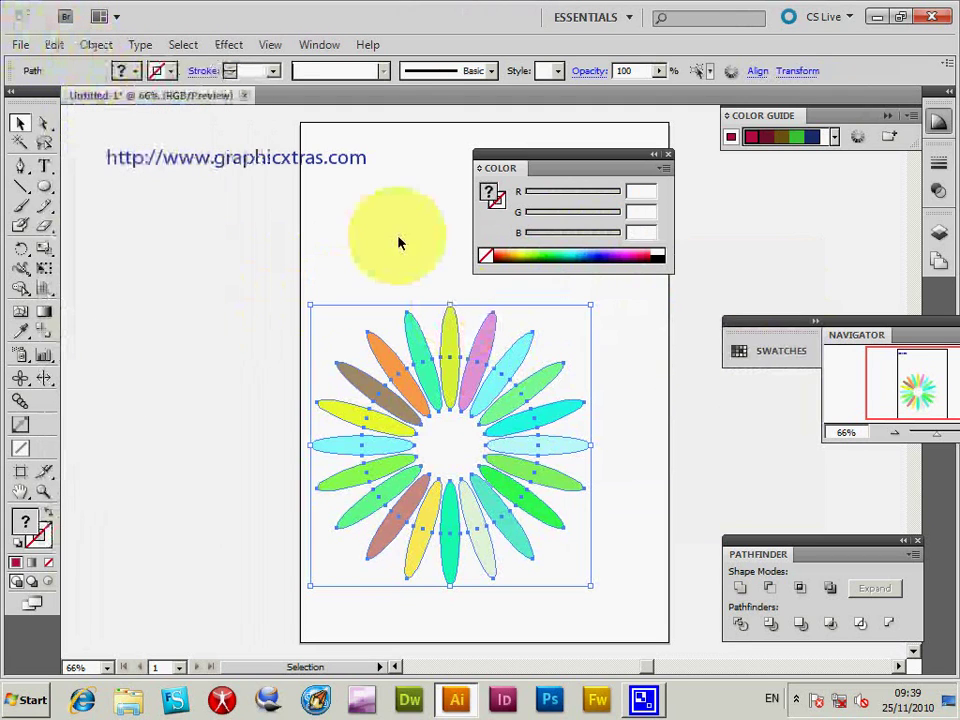
left_click(399, 242)
left_click(415, 340)
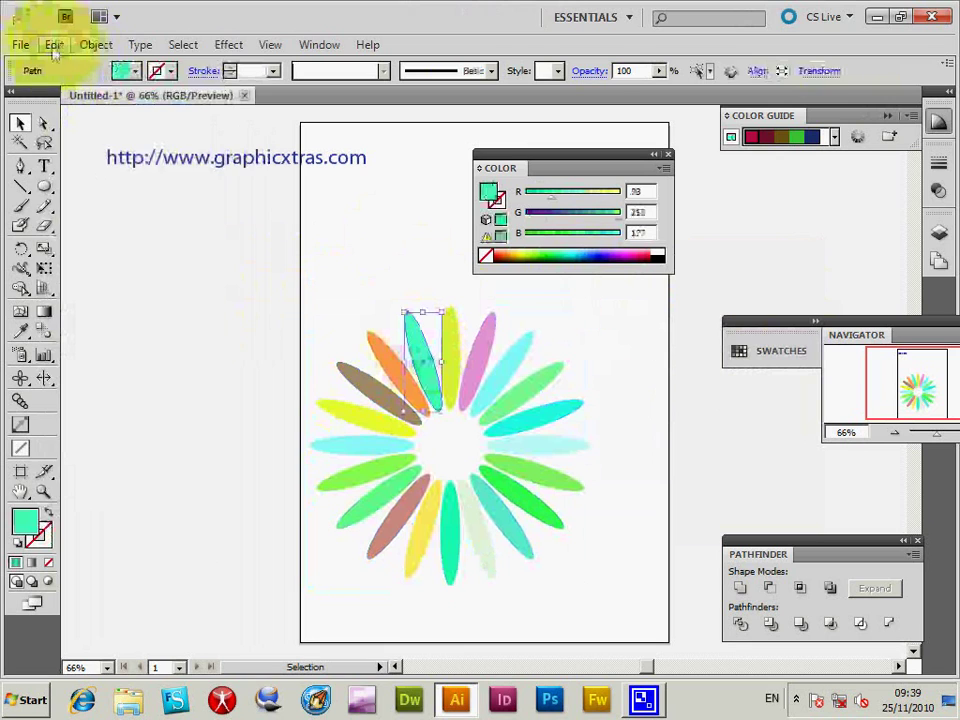
left_click(55, 45)
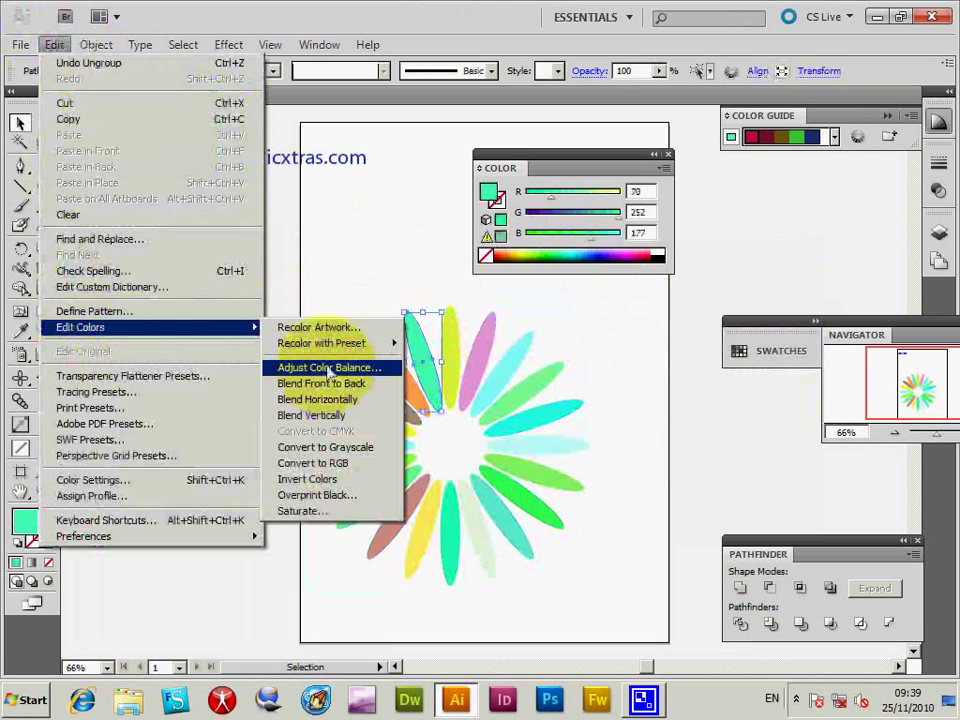
left_click(330, 368)
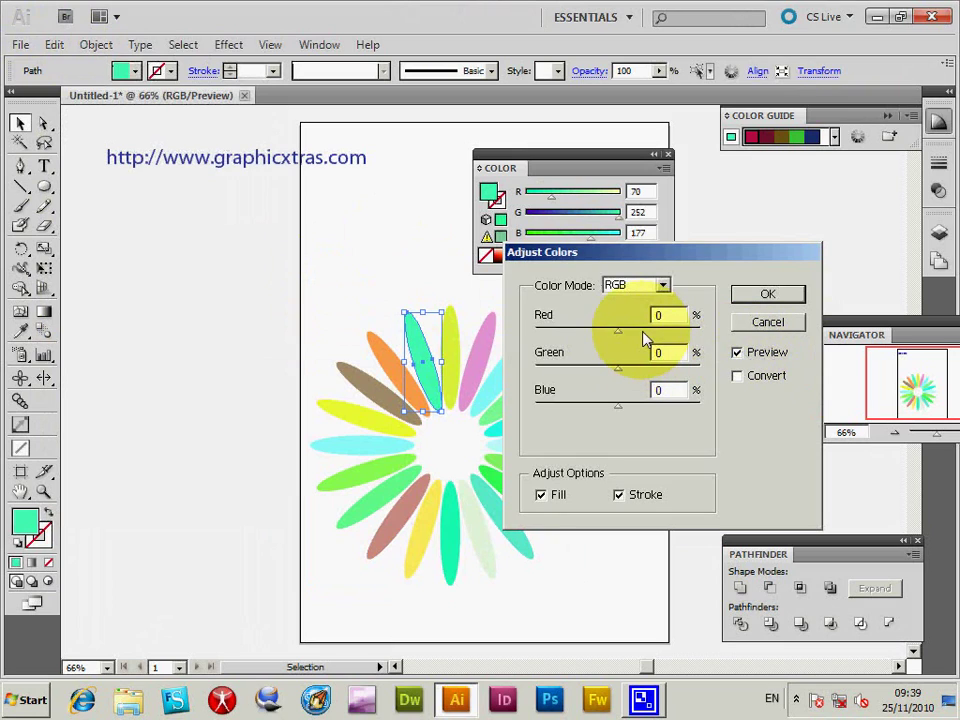
mouse_move(645, 340)
left_mouse_down()
mouse_move(655, 340)
mouse_move(566, 338)
mouse_move(630, 337)
left_mouse_up()
left_click(636, 285)
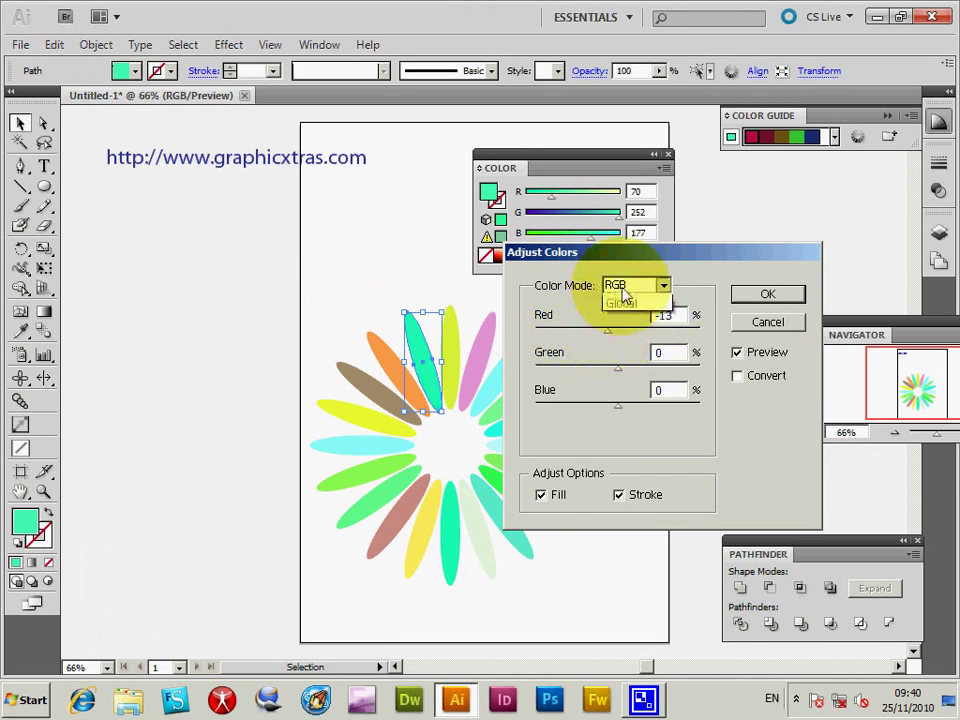
left_click(789, 331)
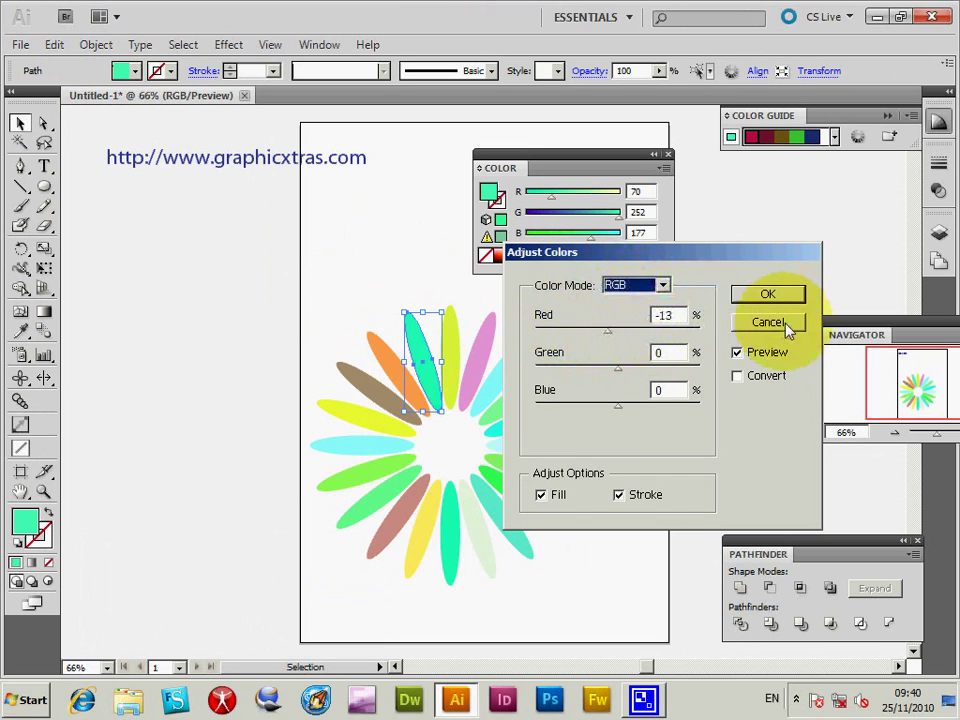
left_click(787, 328)
left_click(261, 324)
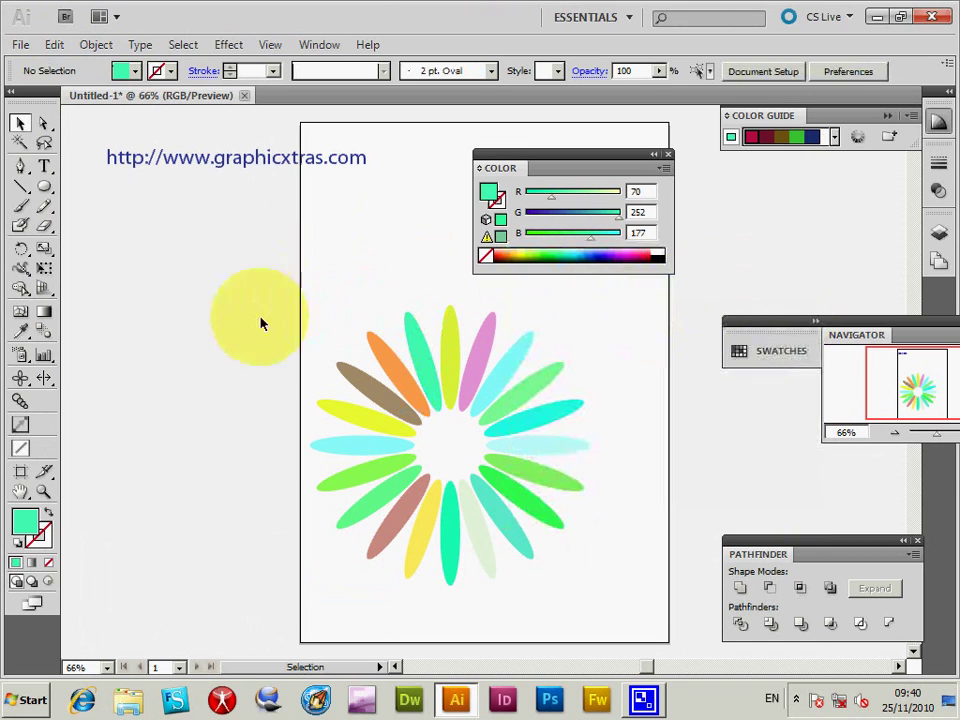
Marquee-select all the petals, group them with Object > Group, and reselect the group.
left_click_drag(289, 311, 585, 606)
left_click(54, 44)
mouse_move(96, 44)
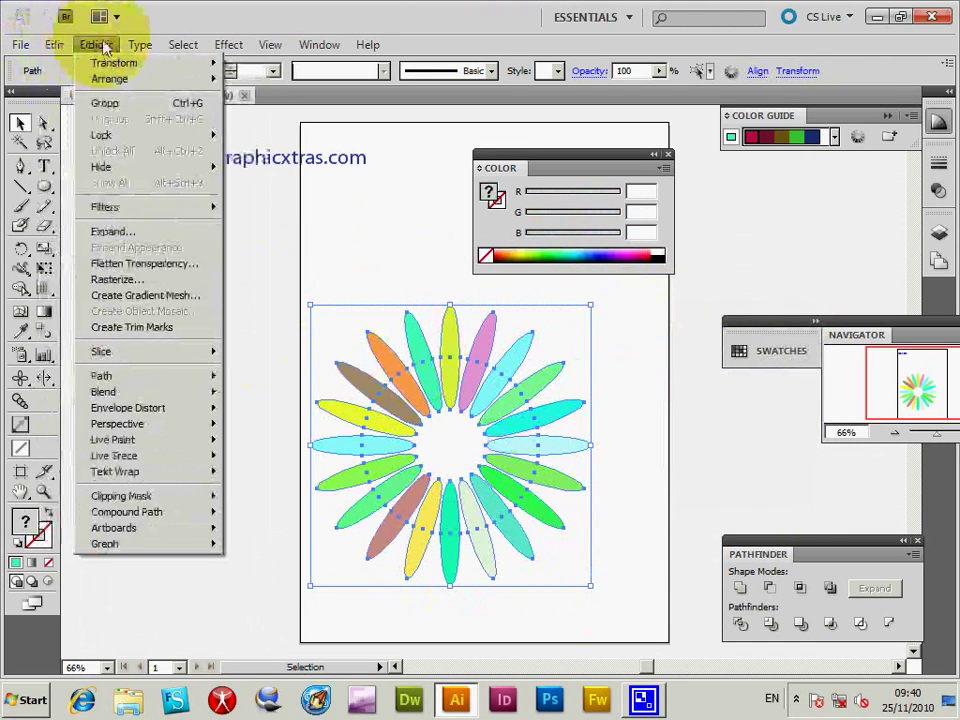
left_click(105, 103)
left_click(440, 300)
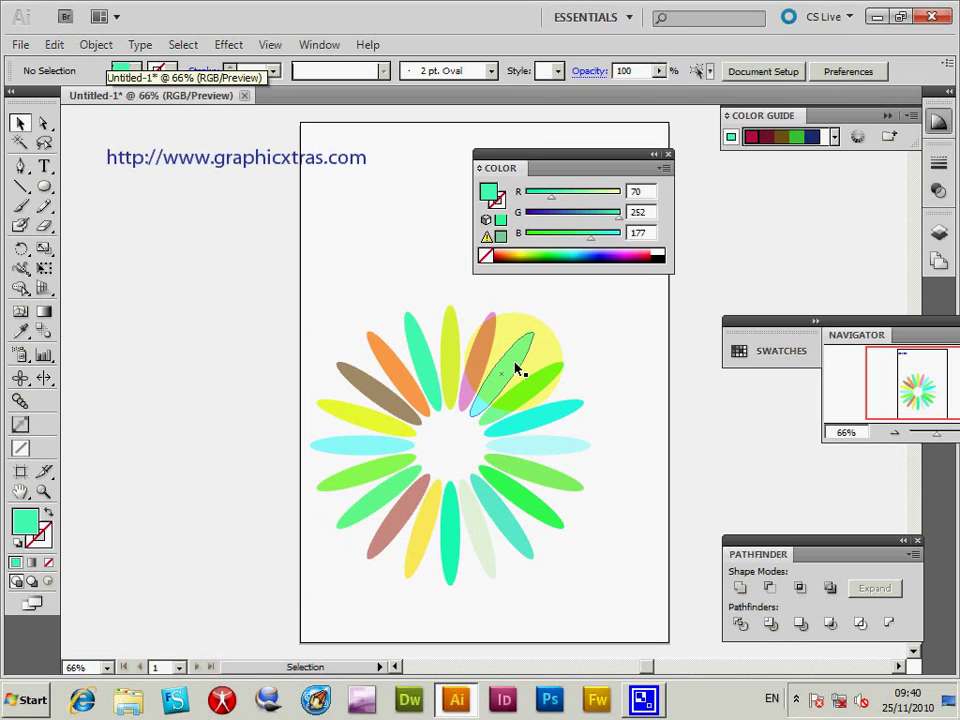
left_click(516, 369)
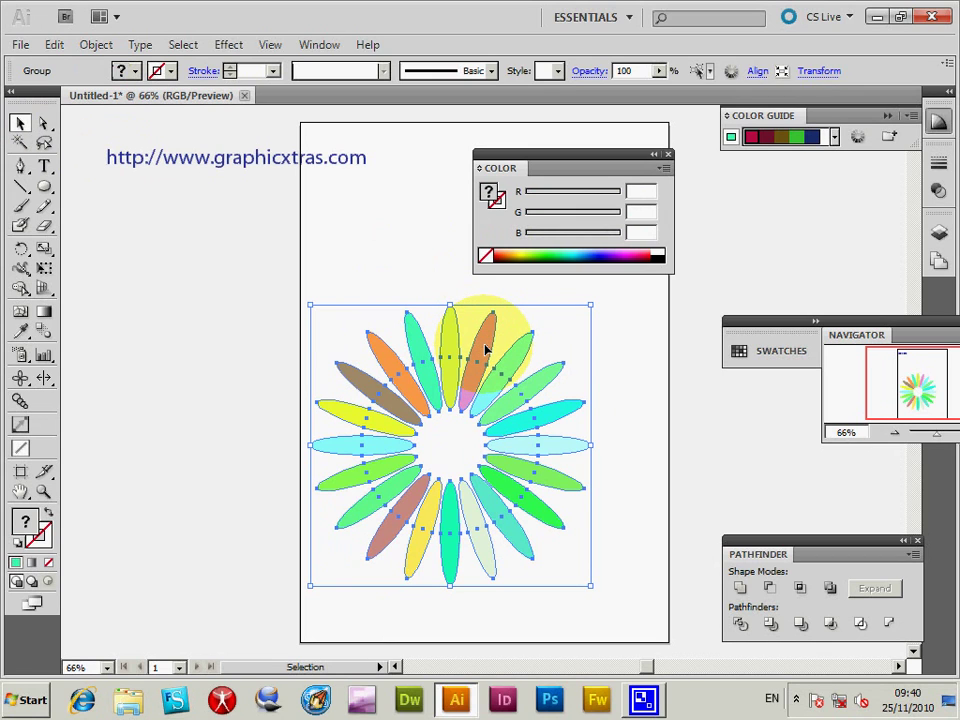
Isolate the flower group, shift the top pink petal toward magenta and turn its neighbour purple.
double_click(485, 349)
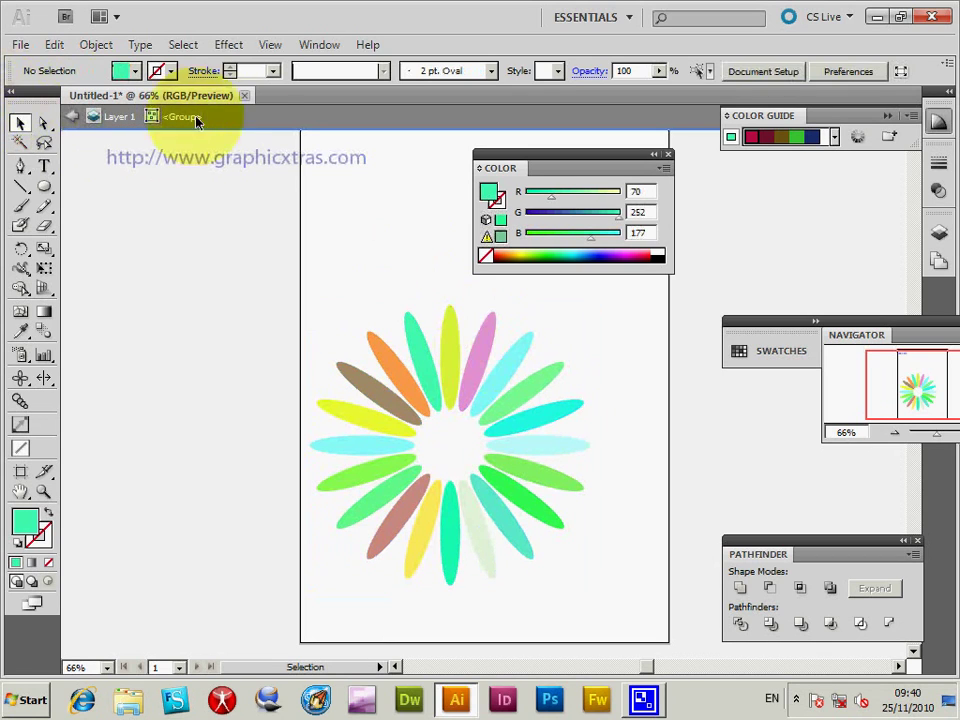
left_click(483, 347)
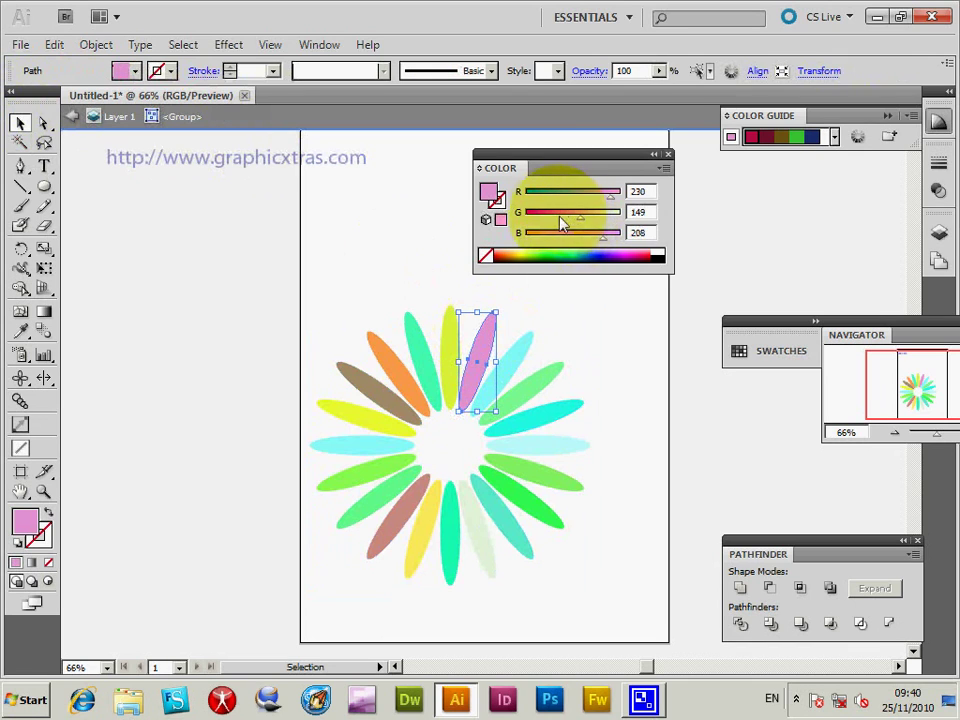
left_click_drag(556, 214, 555, 241)
left_click(524, 350)
Turn the cyan petal purple and the lower green petal magenta.
left_click(556, 378)
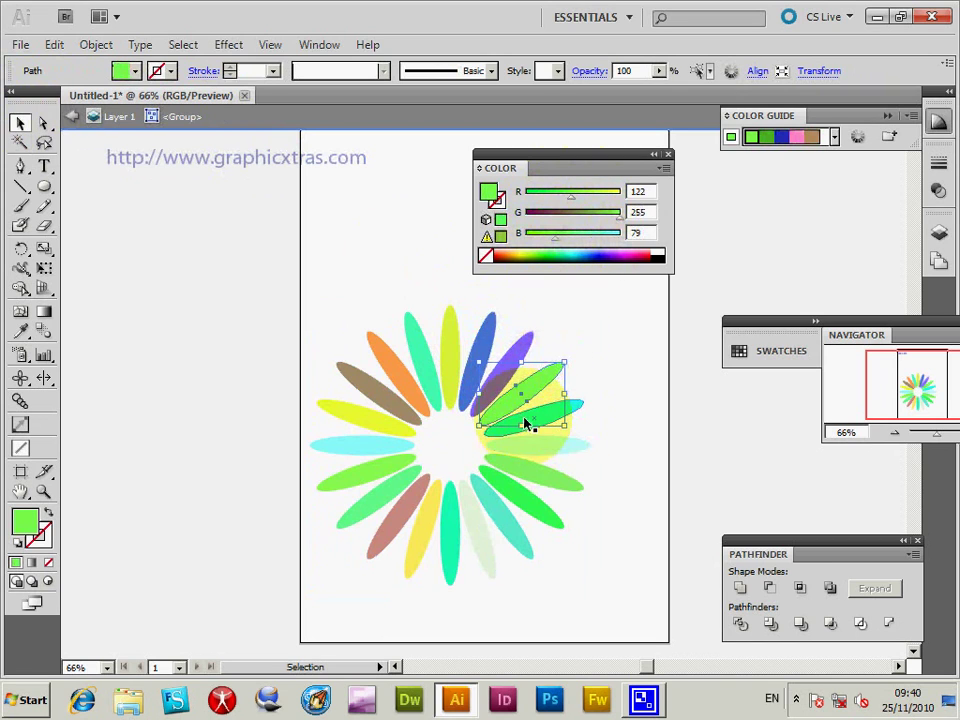
left_click(529, 422)
left_click(634, 253)
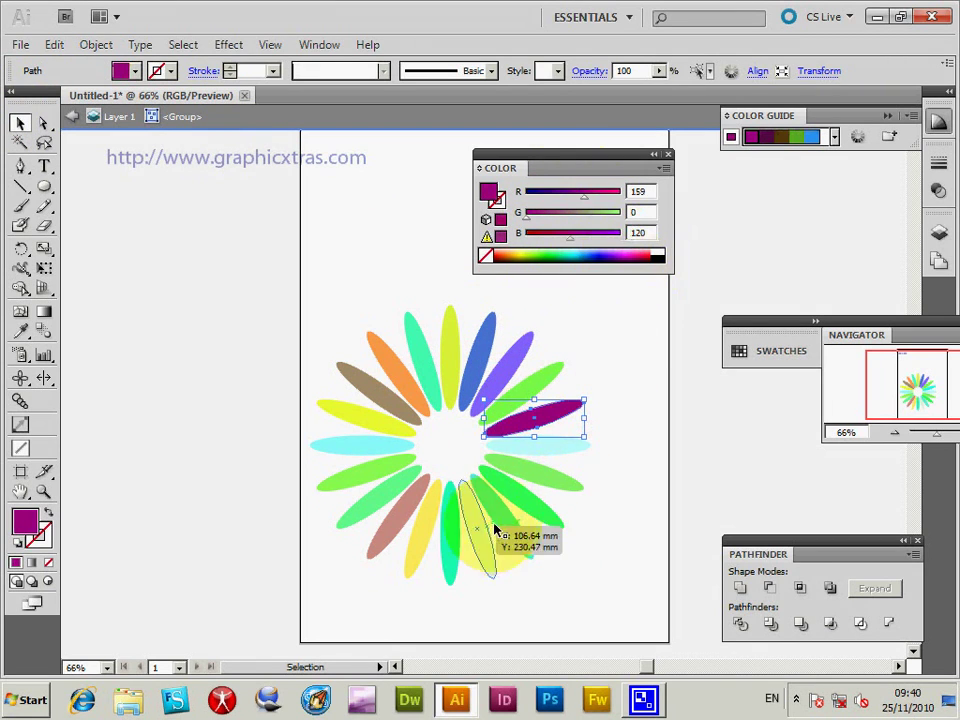
left_click(537, 471)
left_click(637, 252)
Colour the pale bottom petal orange, deselect, and exit the group's isolation mode.
left_click(474, 530)
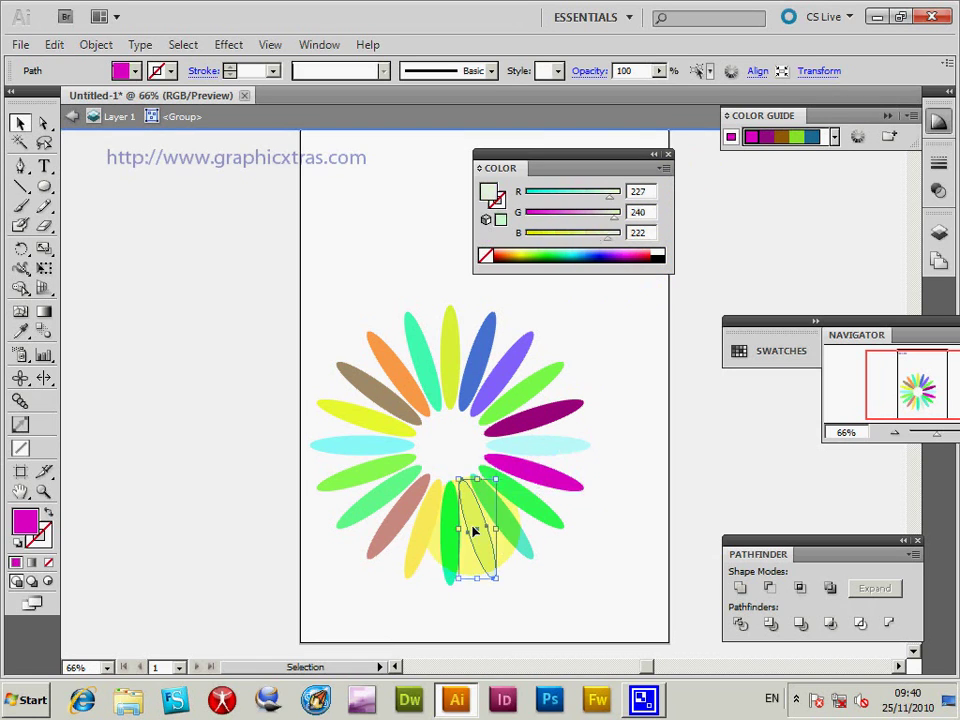
left_click(505, 255)
left_click(363, 262)
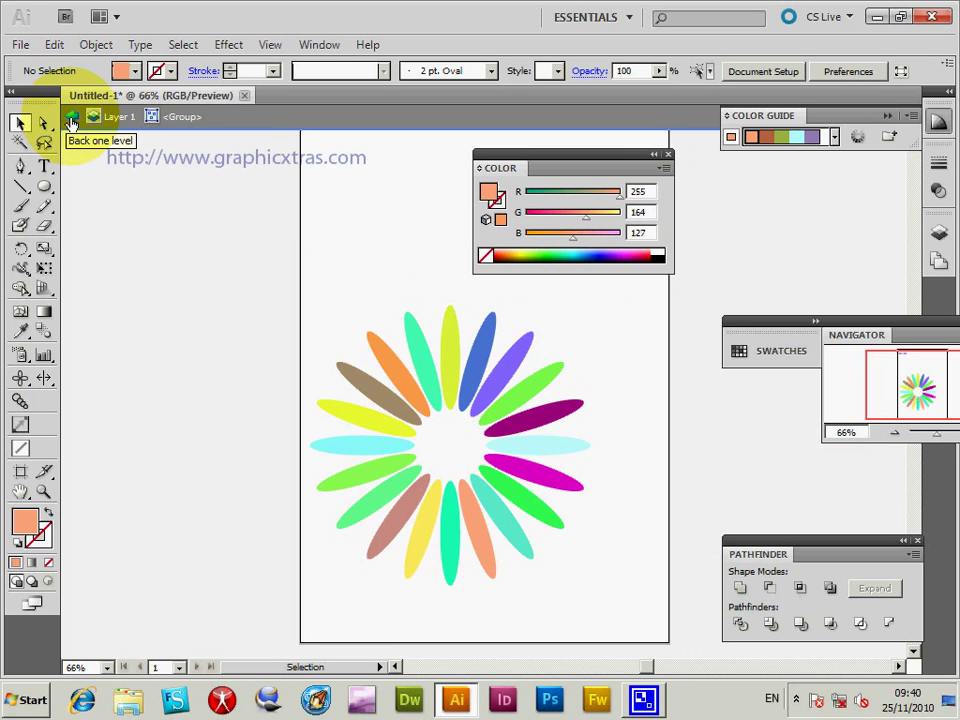
left_click(72, 121)
Scale the flower group down and move it up-left to straddle the artboard's left edge.
left_click(72, 121)
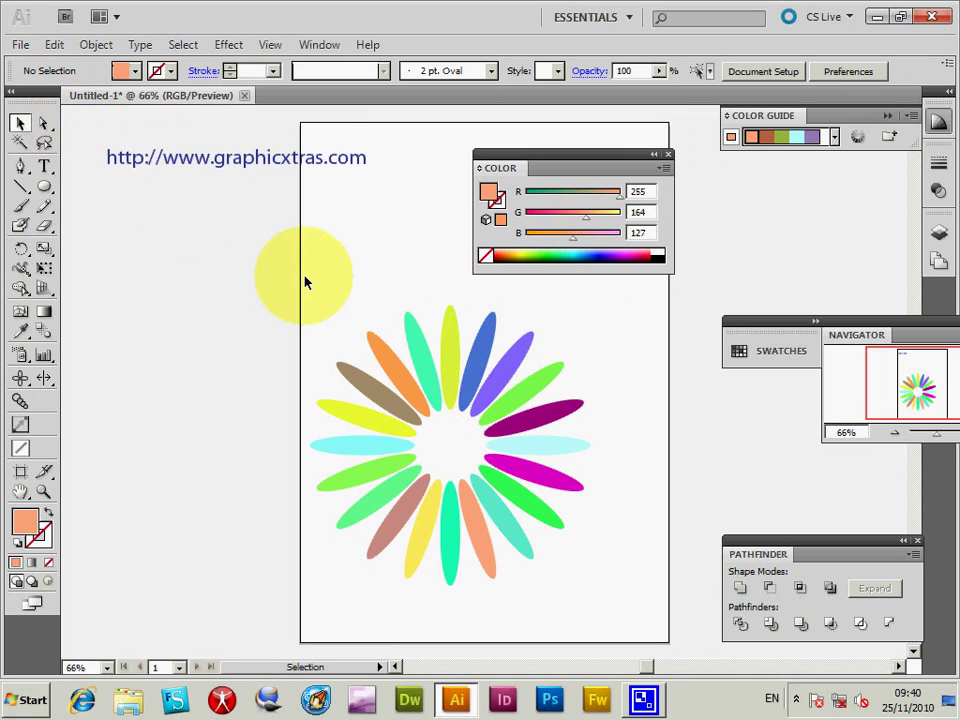
left_click_drag(294, 287, 664, 648)
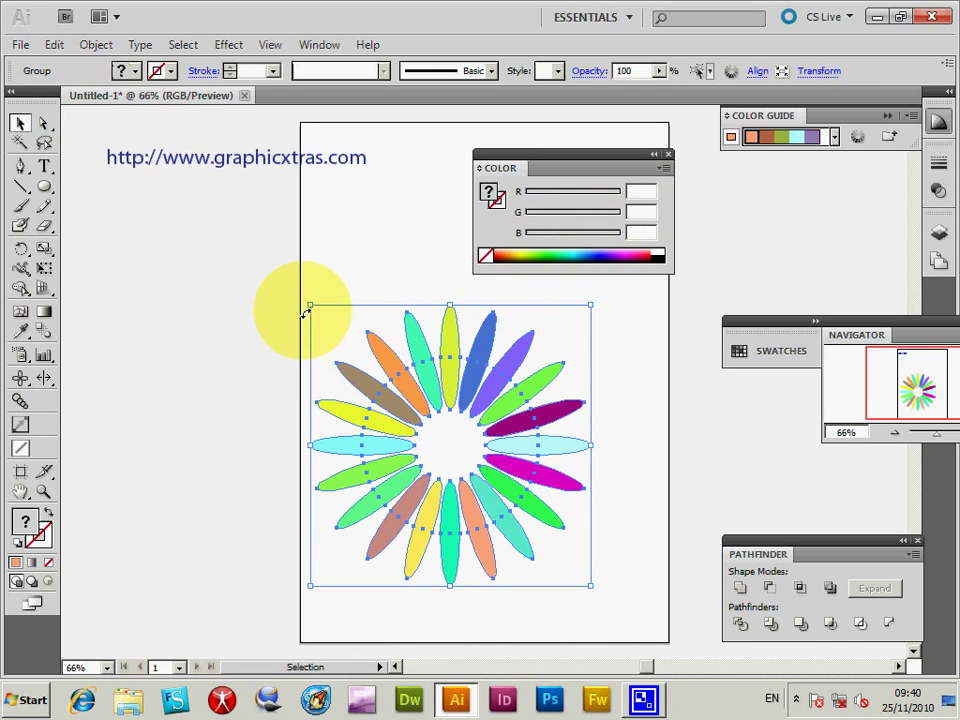
left_click_drag(310, 305, 373, 368)
left_click_drag(520, 425, 314, 313)
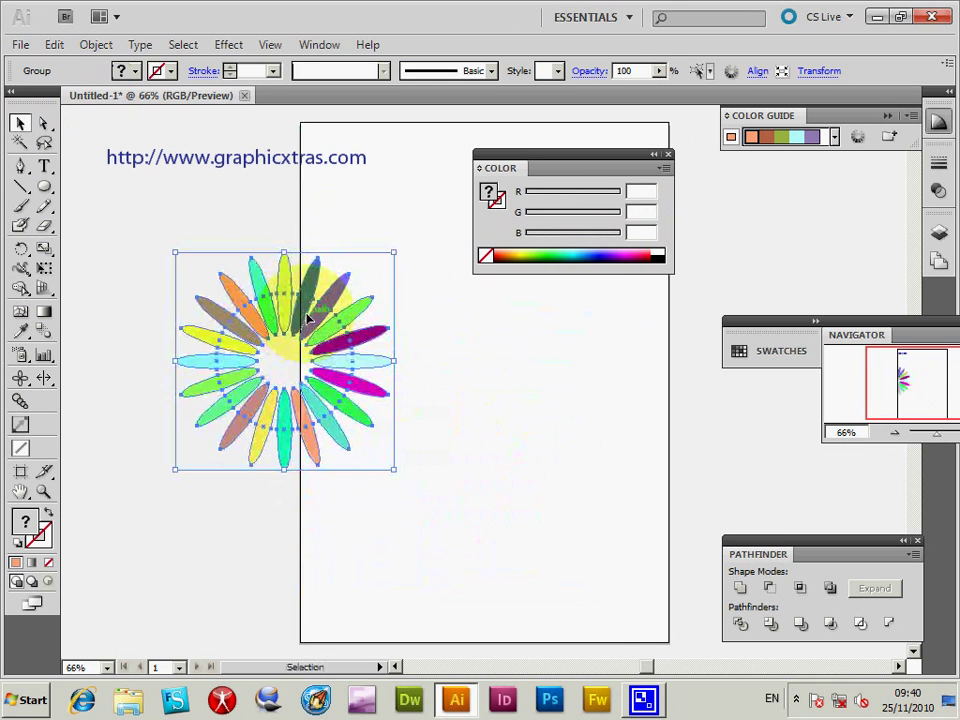
Delete the flower and draw a large circle near the page centre with the Ellipse tool.
key("Delete")
left_click(44, 186)
left_click_drag(487, 441, 504, 458)
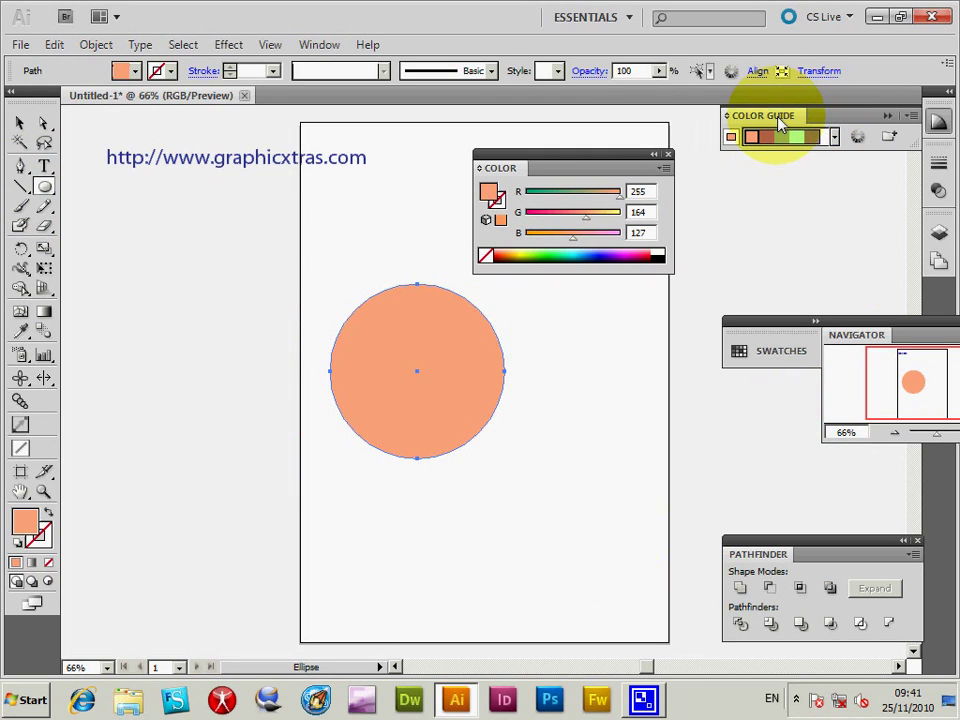
Try Color Guide swatches on the circle (brown, greens, pink-brown), ending on peach.
double_click(783, 118)
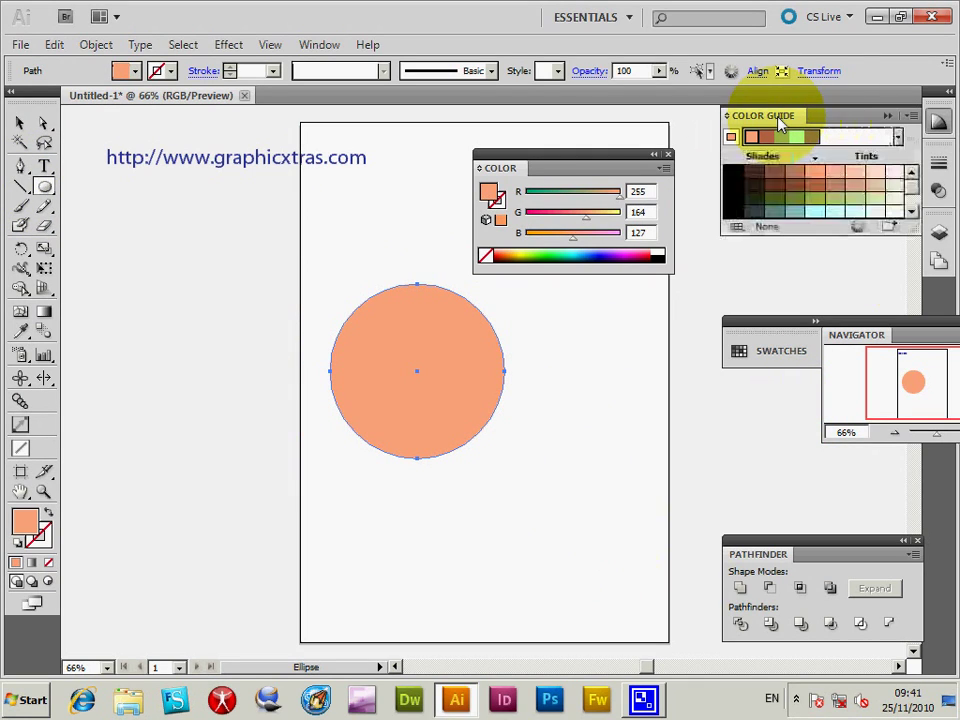
left_click(815, 183)
left_click(851, 212)
left_click(853, 206)
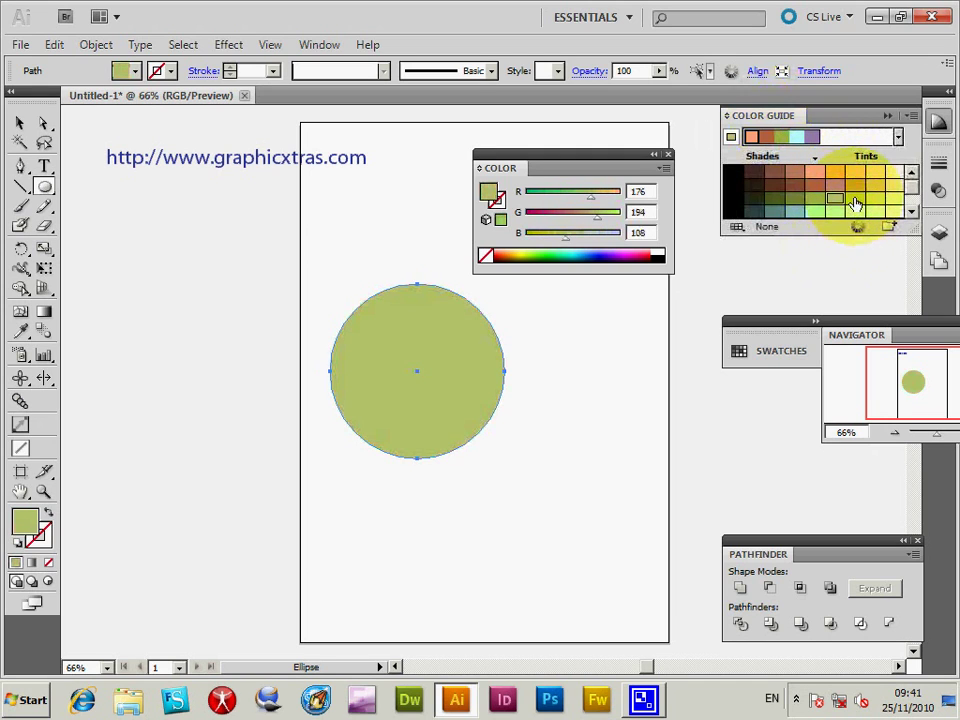
left_click(855, 193)
left_click(855, 178)
left_click(845, 185)
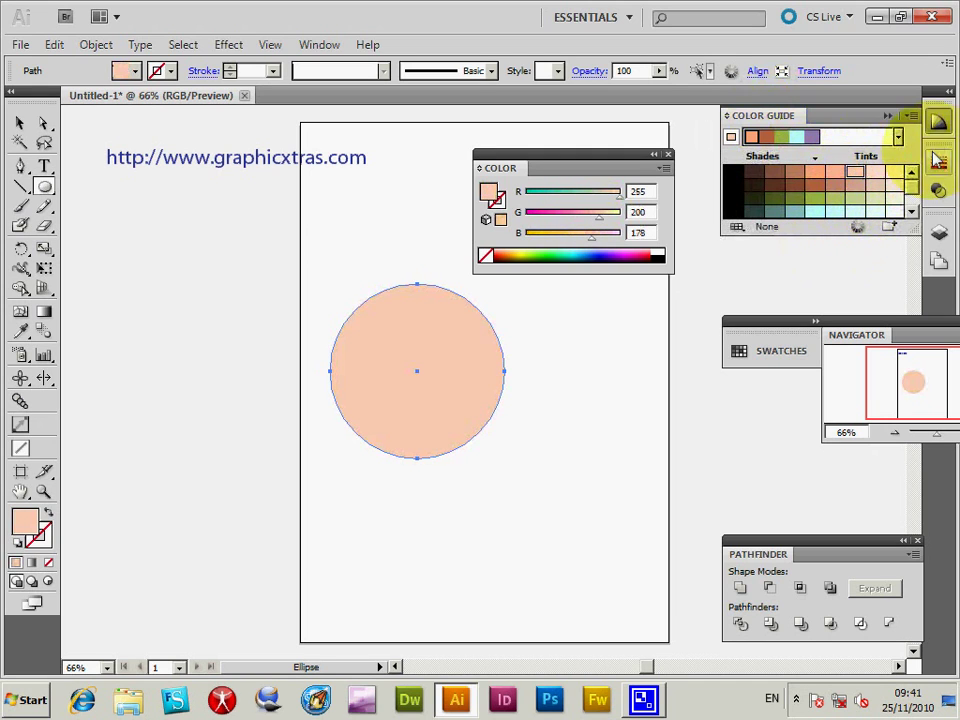
Set the Color Guide harmony to Shades and fill the circle dark brown (143, 92, 71).
left_click(897, 138)
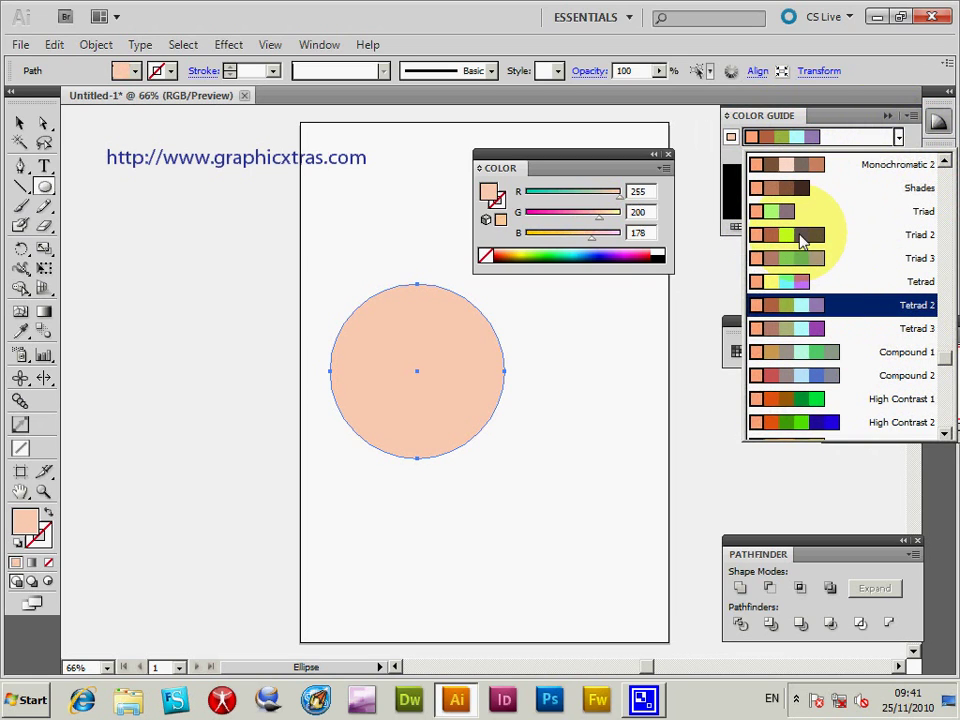
left_click(773, 188)
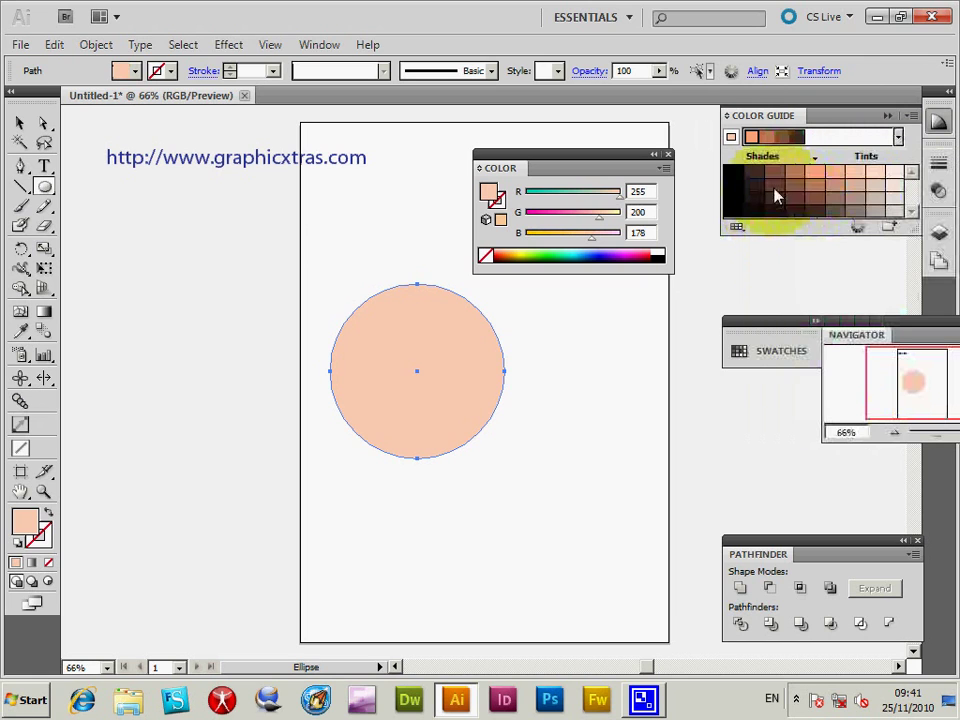
left_click(829, 188)
left_click(812, 188)
left_click(794, 186)
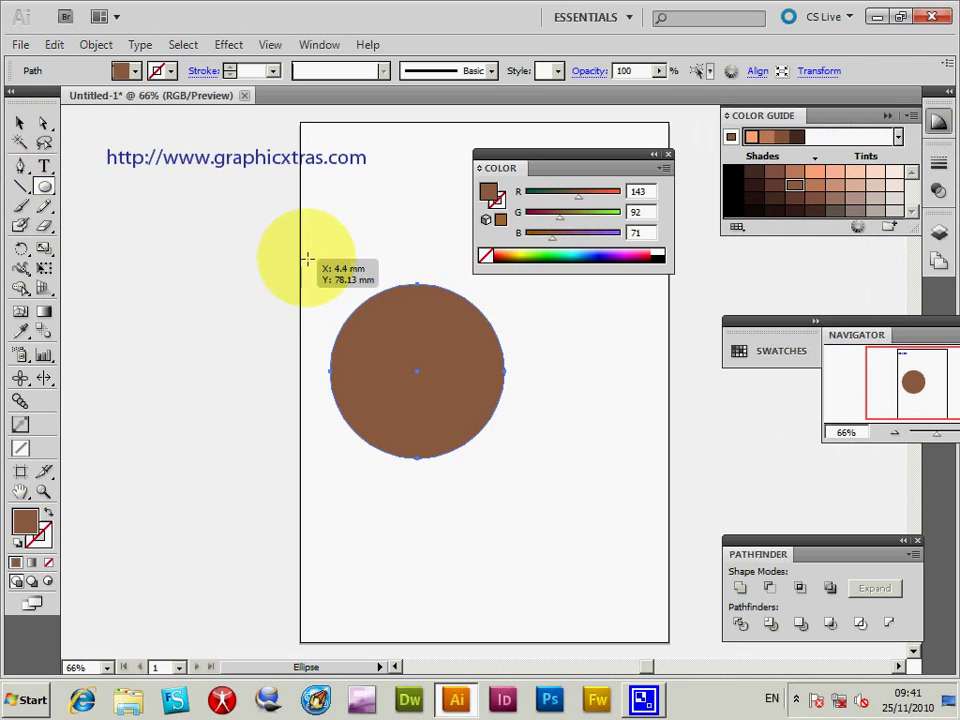
Draw small brown circles around the big one and a larger green circle below it.
left_click_drag(310, 258, 347, 297)
left_click_drag(366, 208, 417, 259)
left_click_drag(253, 382, 427, 564)
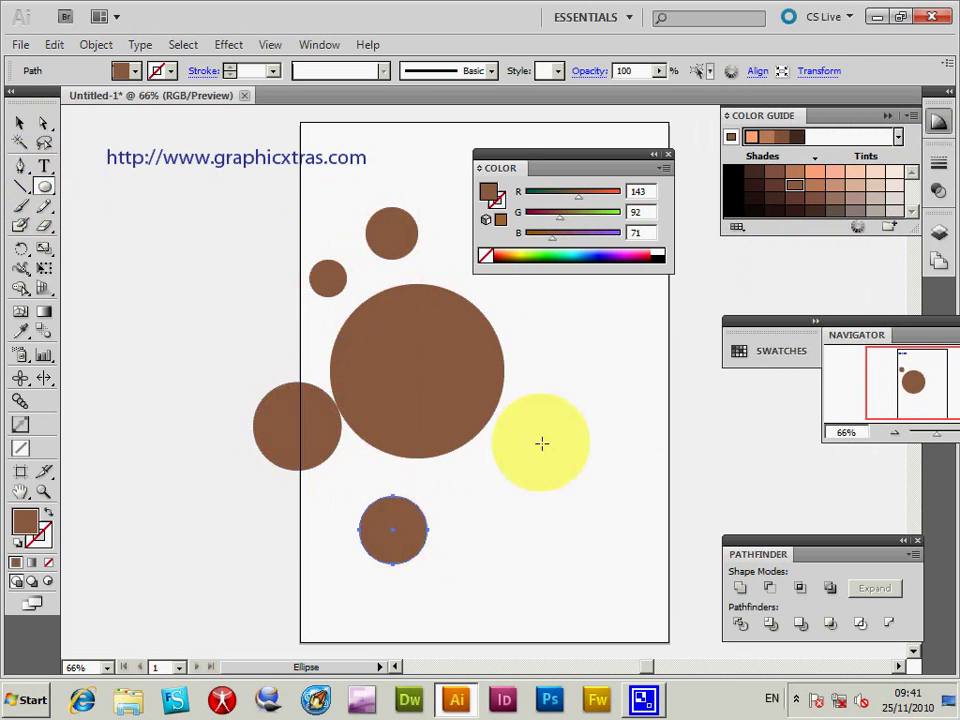
left_click(602, 213)
Add a purple circle lower right and a small teal circle at right, then select all circles.
left_click_drag(503, 452, 566, 512)
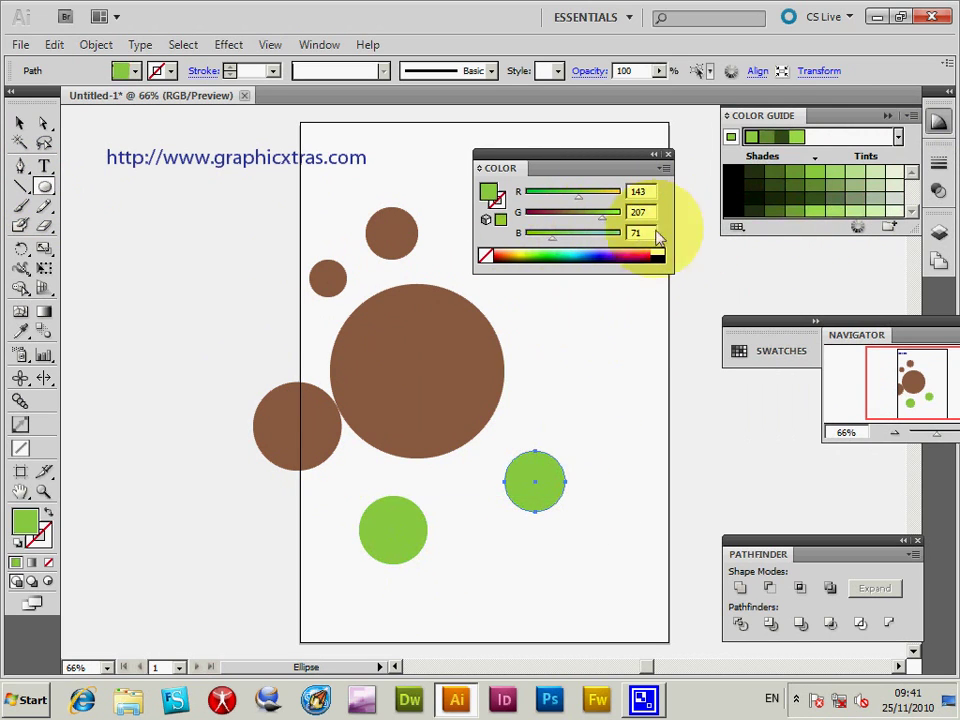
left_click(620, 256)
left_click_drag(520, 336, 563, 372)
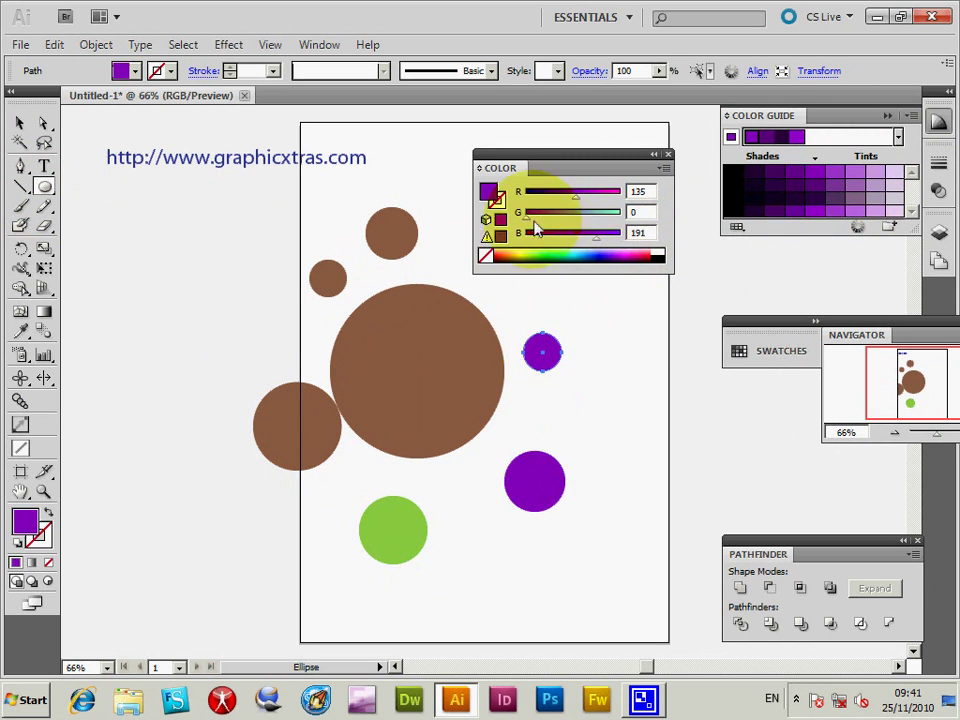
left_click(594, 213)
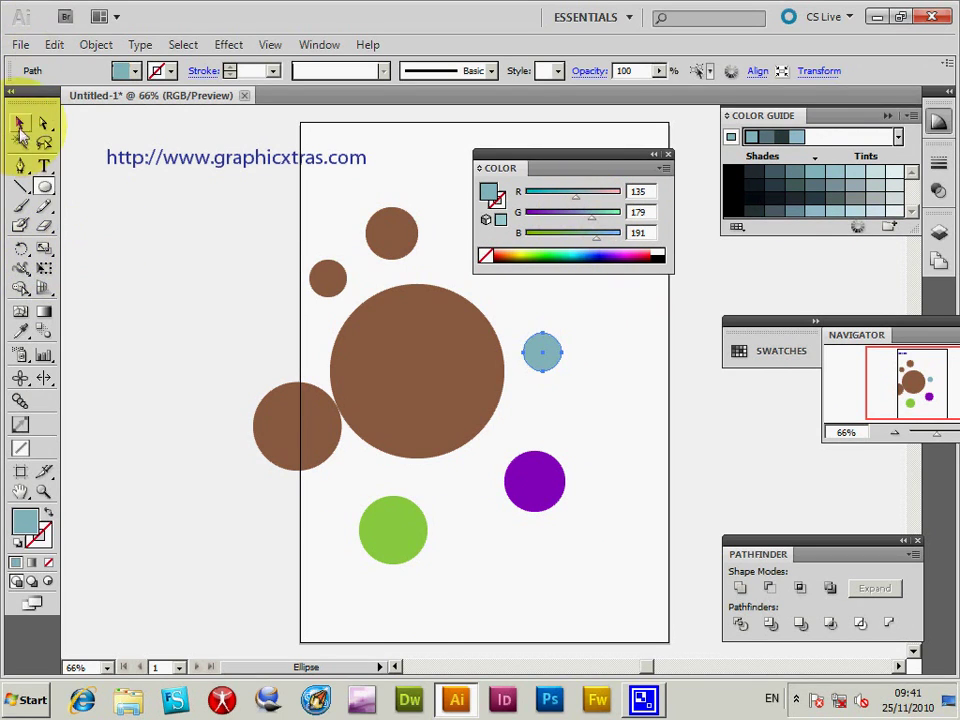
left_click(19, 122)
left_click_drag(274, 212, 611, 602)
Open Recolor Artwork for the circles, shuffle their colours and shift one replacement hue.
left_click(856, 228)
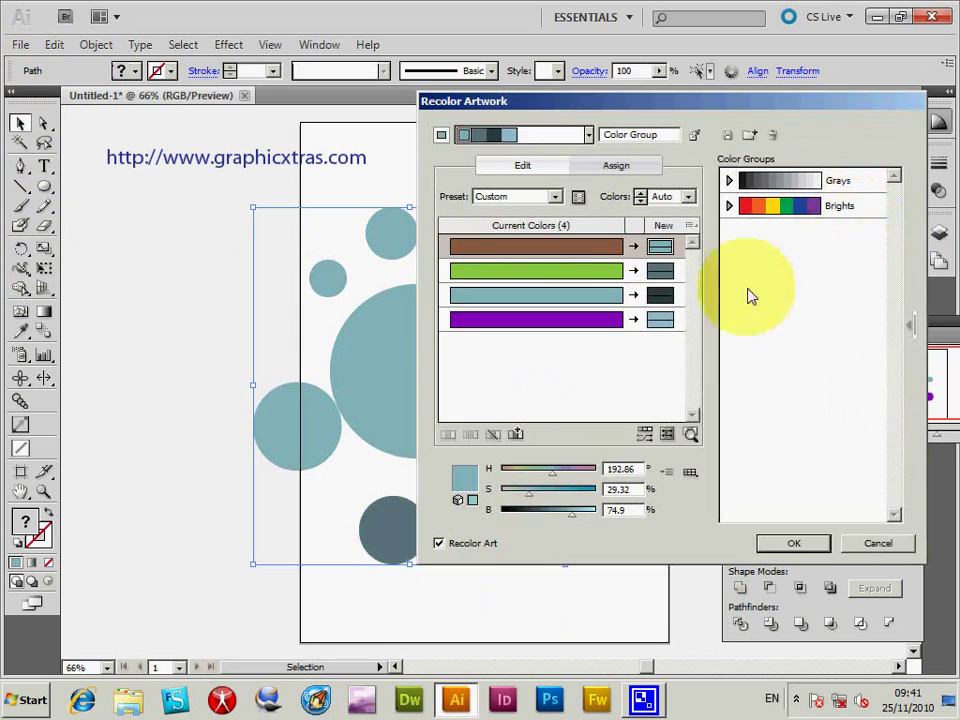
left_click_drag(515, 102, 619, 95)
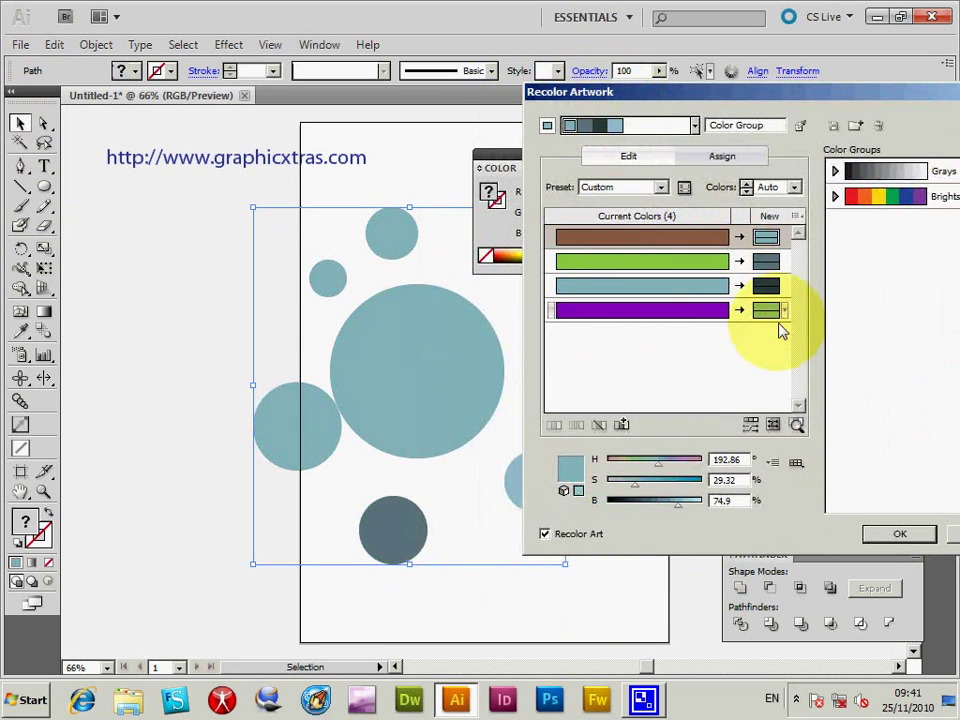
left_click(752, 428)
left_click(752, 428)
left_click(752, 428)
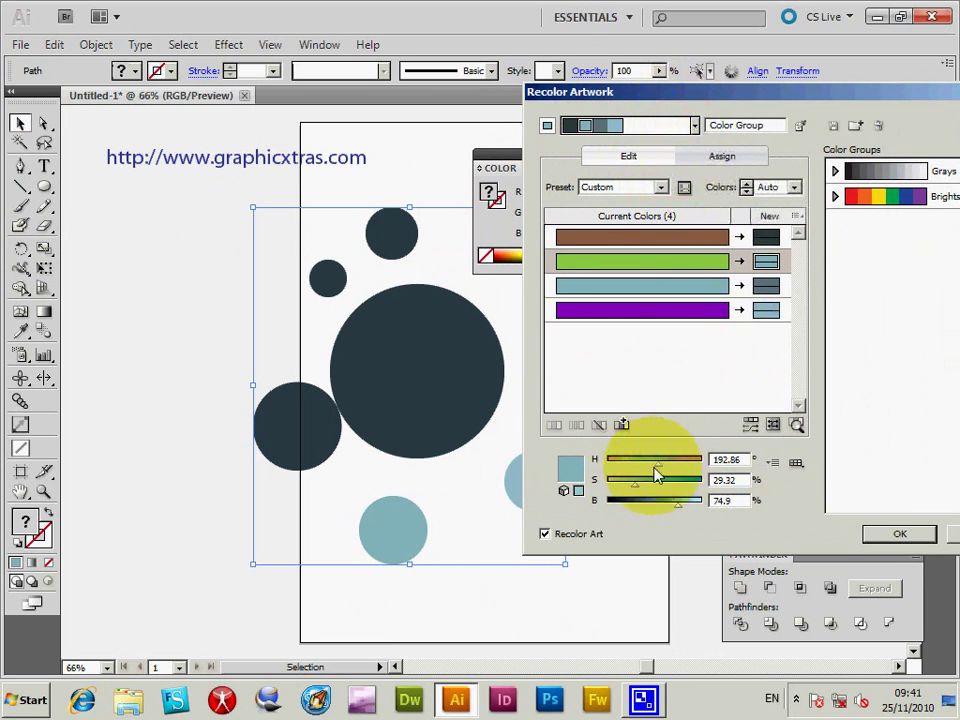
left_click_drag(660, 465, 677, 484)
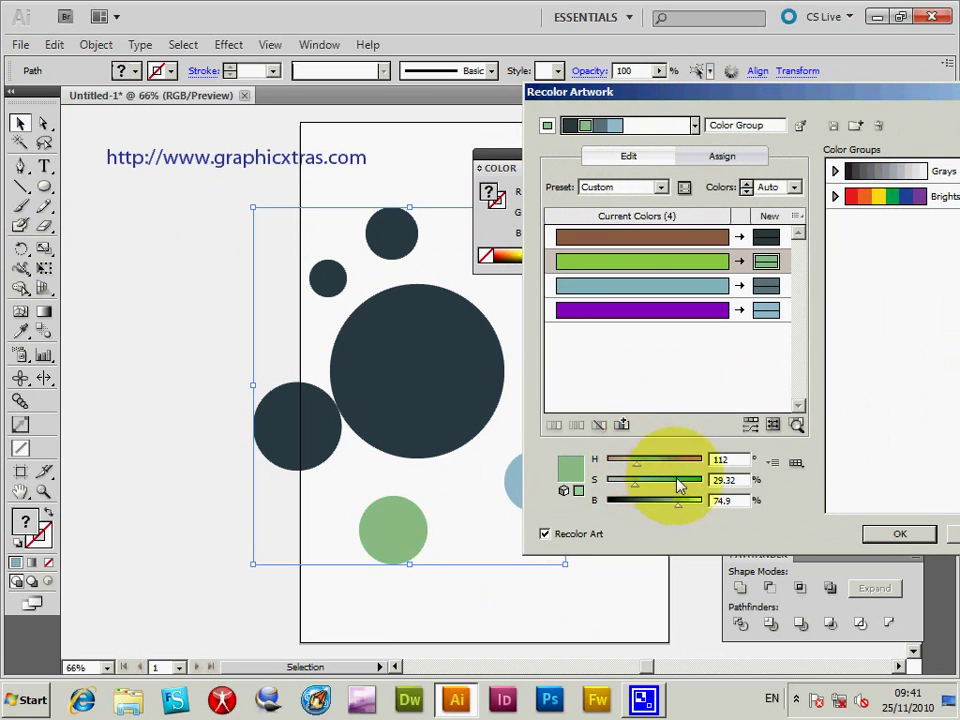
Reshuffle the colours to a light blue order, apply the scheme, and deselect.
left_click(751, 426)
left_click(751, 426)
left_click(751, 426)
left_click(751, 426)
left_click(751, 426)
left_click(751, 426)
left_click(751, 426)
left_click(751, 426)
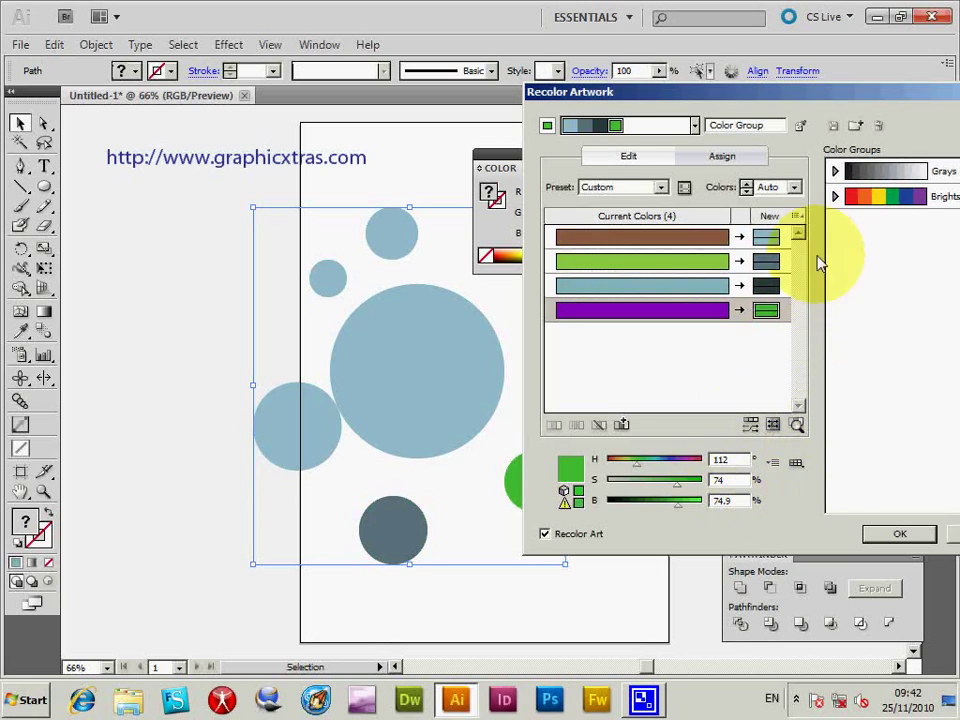
left_click(900, 535)
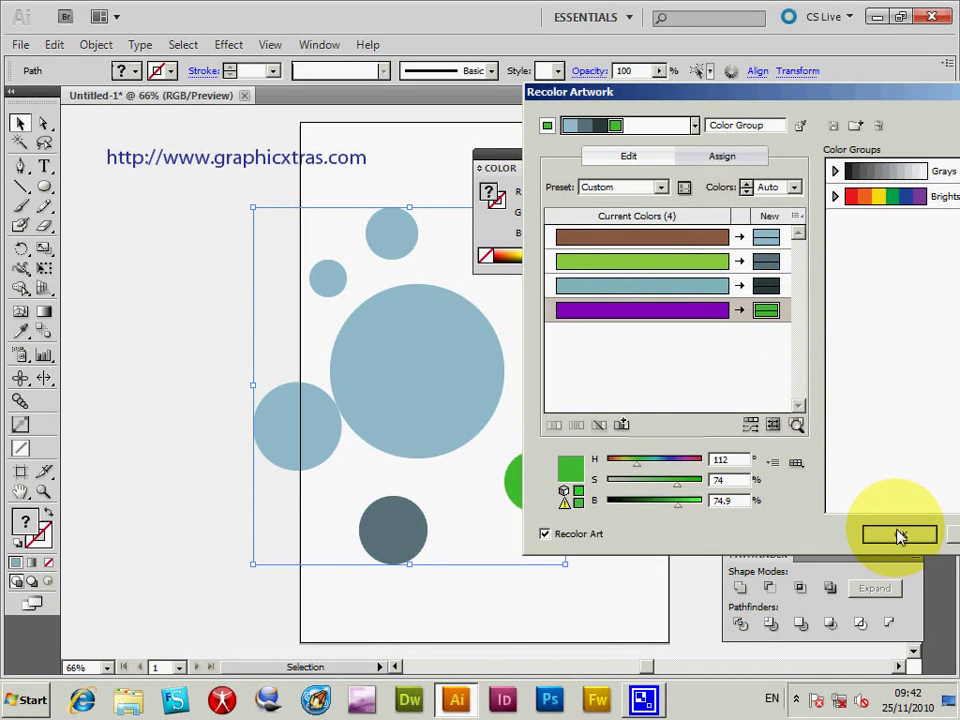
left_click(168, 270)
Select the small circle at the top and show the Swatches panel beside the page.
left_click_drag(176, 244, 398, 237)
left_click(398, 237)
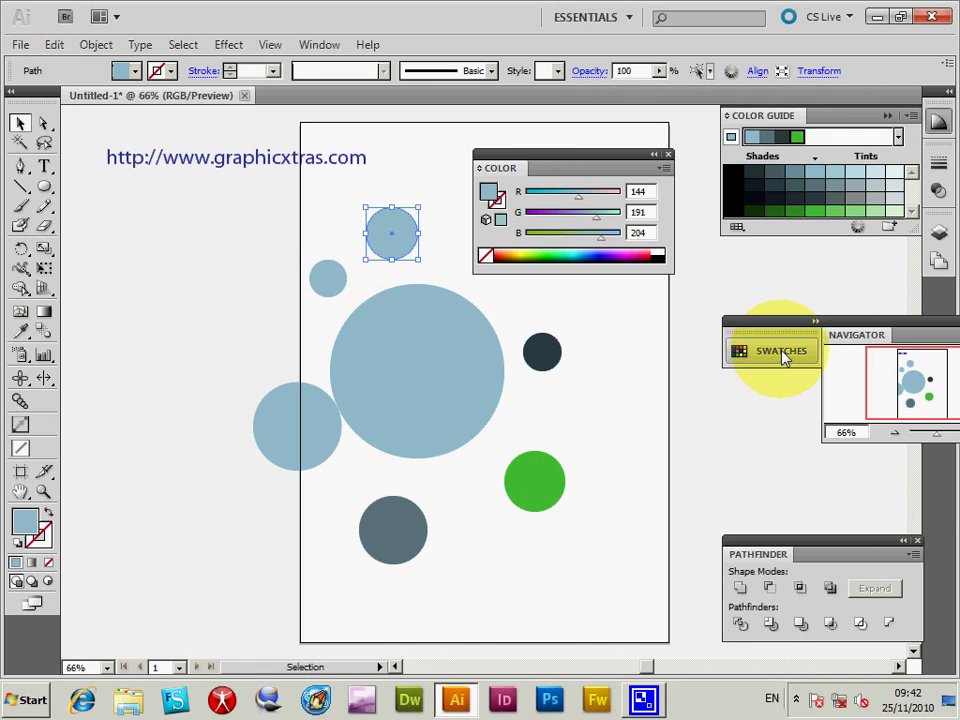
left_click(325, 47)
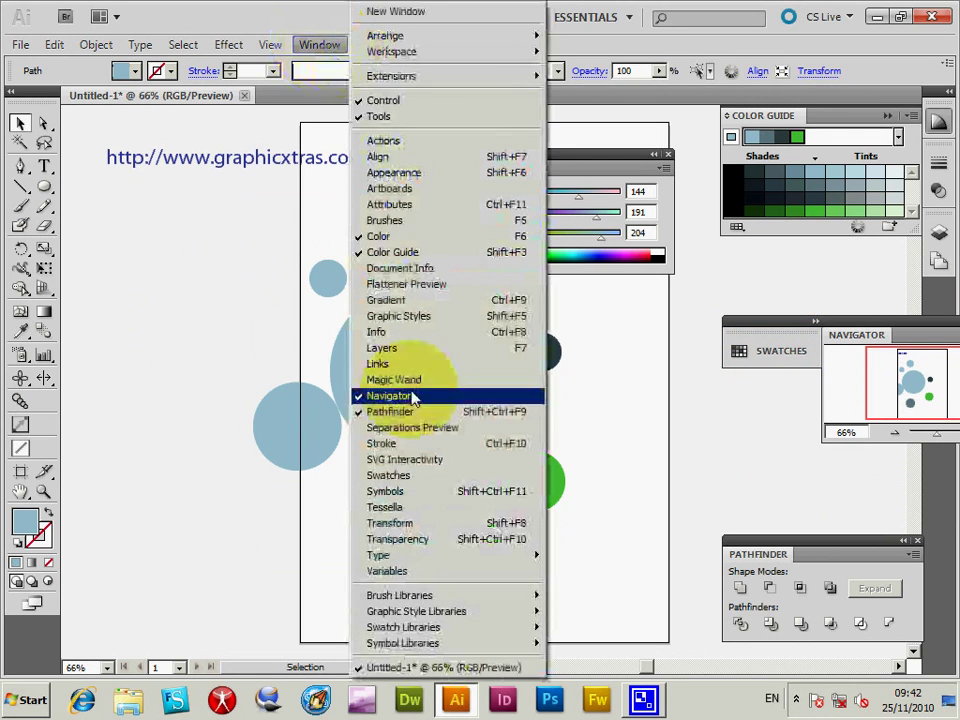
left_click(387, 476)
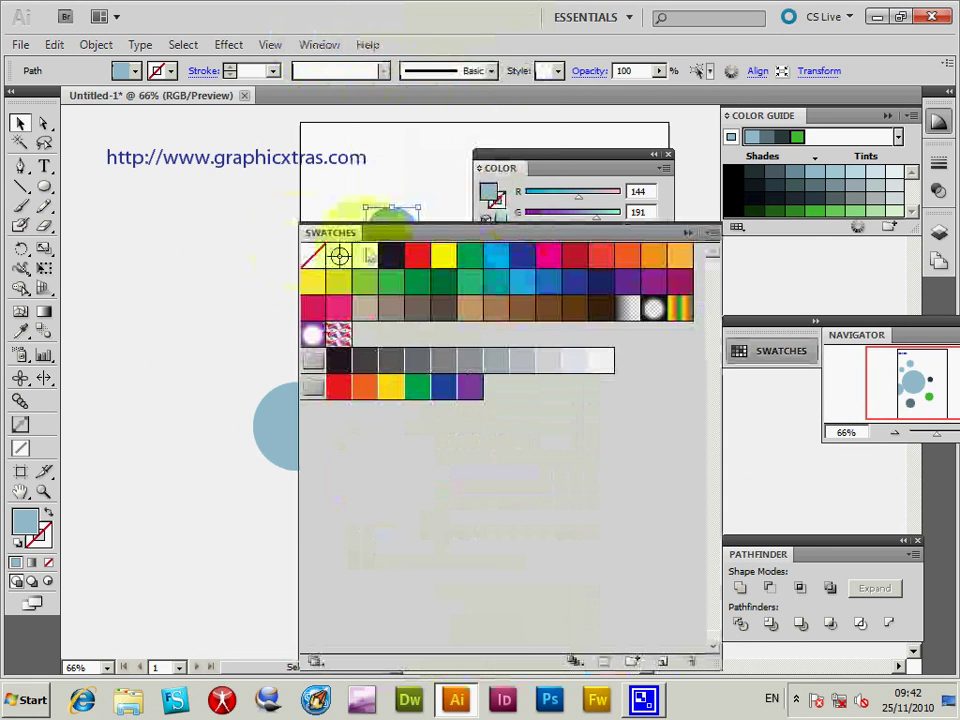
left_click_drag(336, 230, 641, 270)
Fill the circle with a tan swatch (RGB 196, 154, 108), then close the Swatches panel.
left_click(694, 344)
left_click(697, 318)
left_click(720, 318)
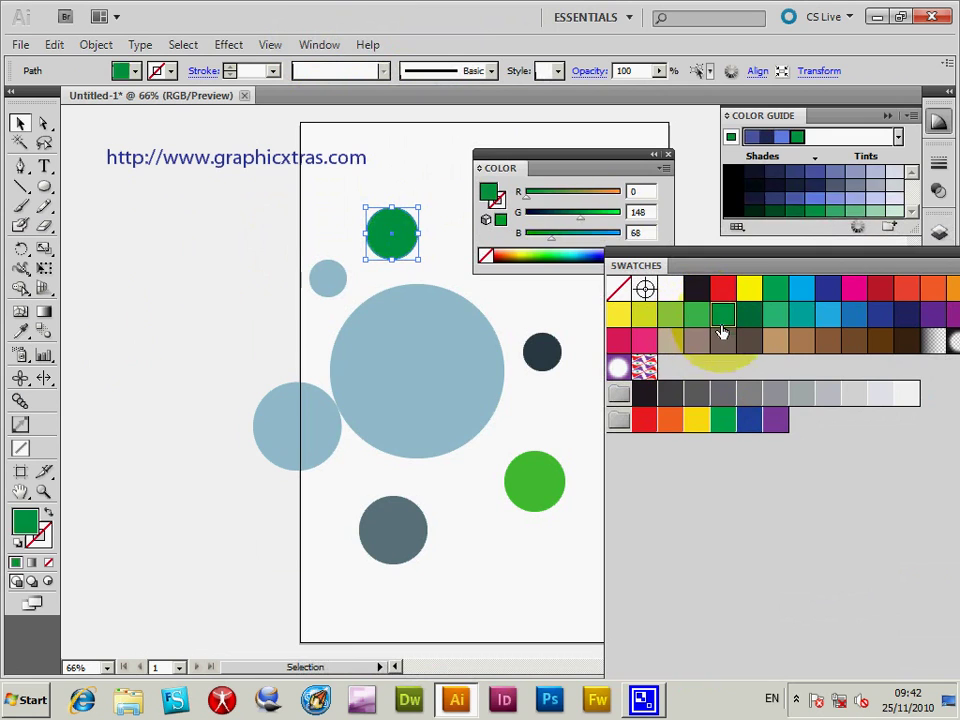
left_click(730, 341)
left_click(781, 343)
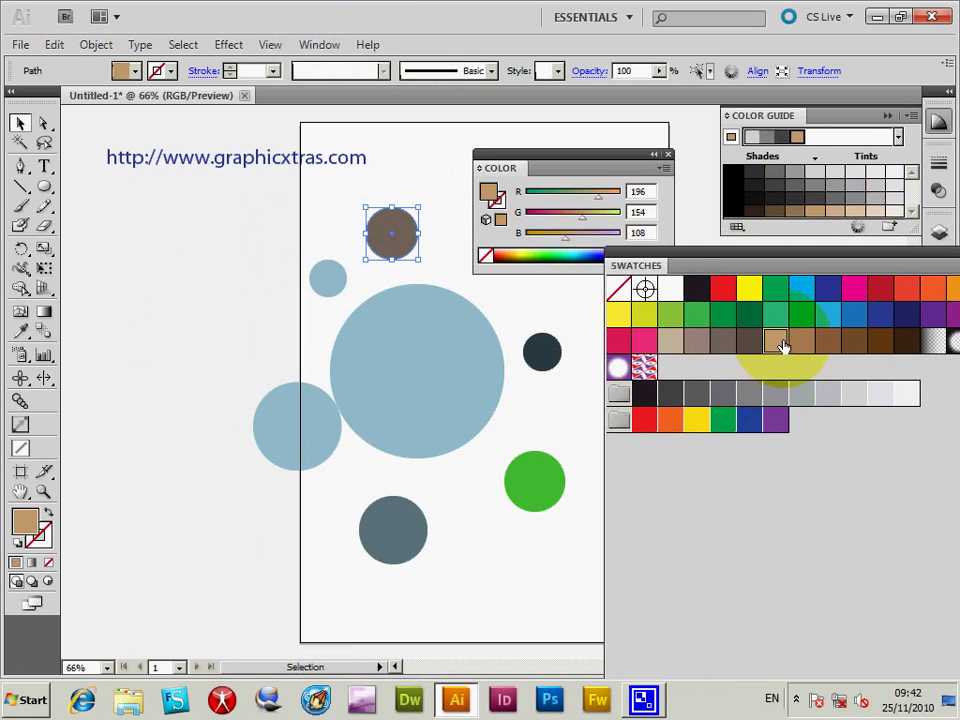
double_click(628, 266)
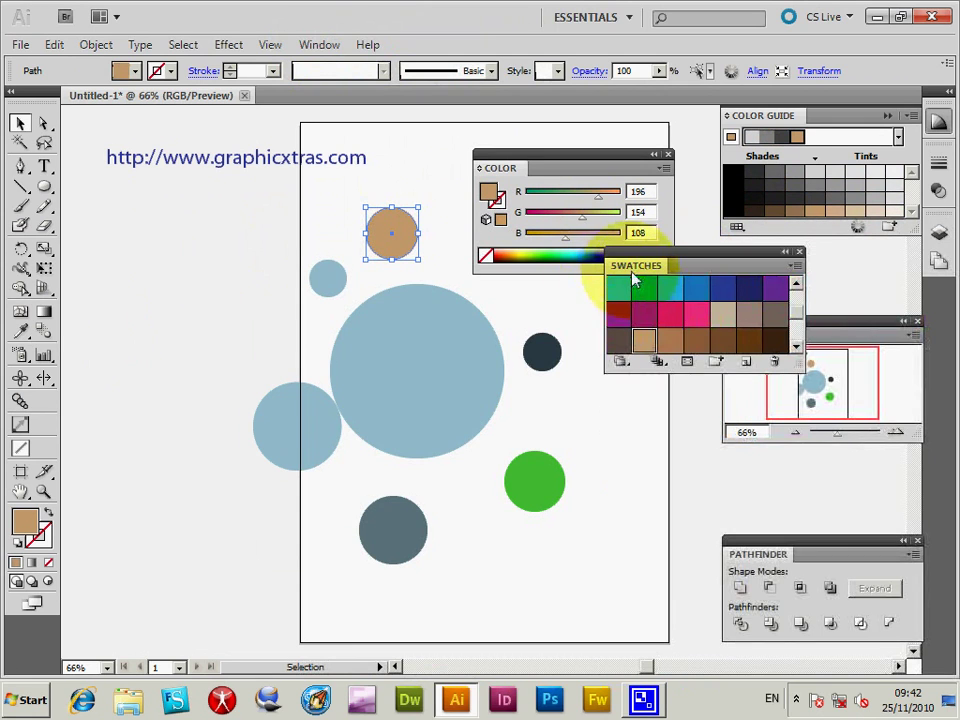
left_click(799, 251)
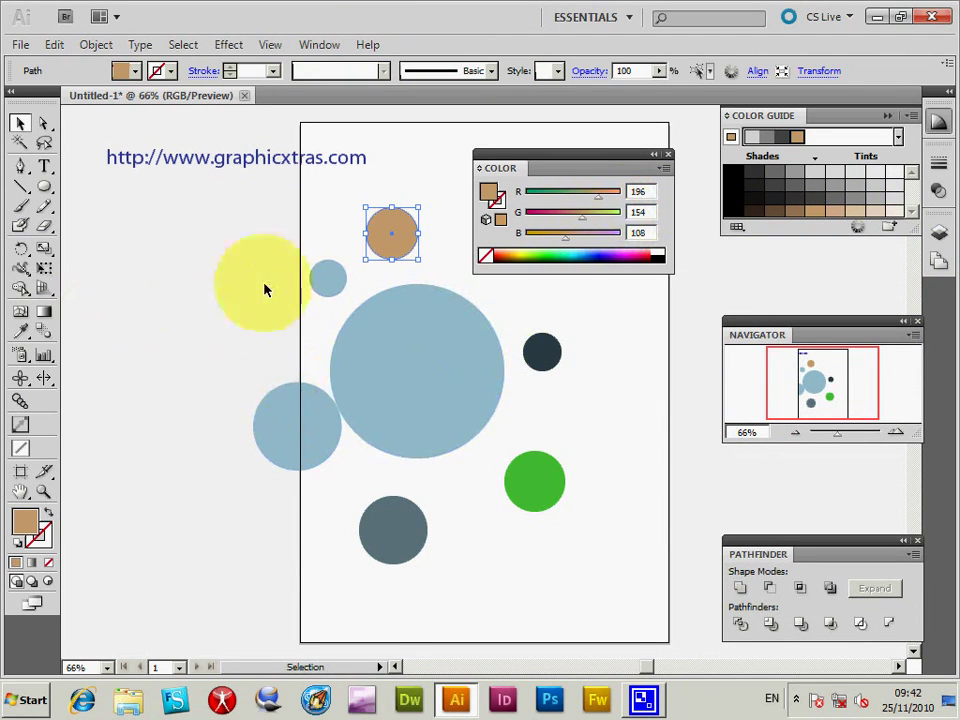
Show the Appearance panel, make it taller and dock it under the Color panel.
left_click(317, 44)
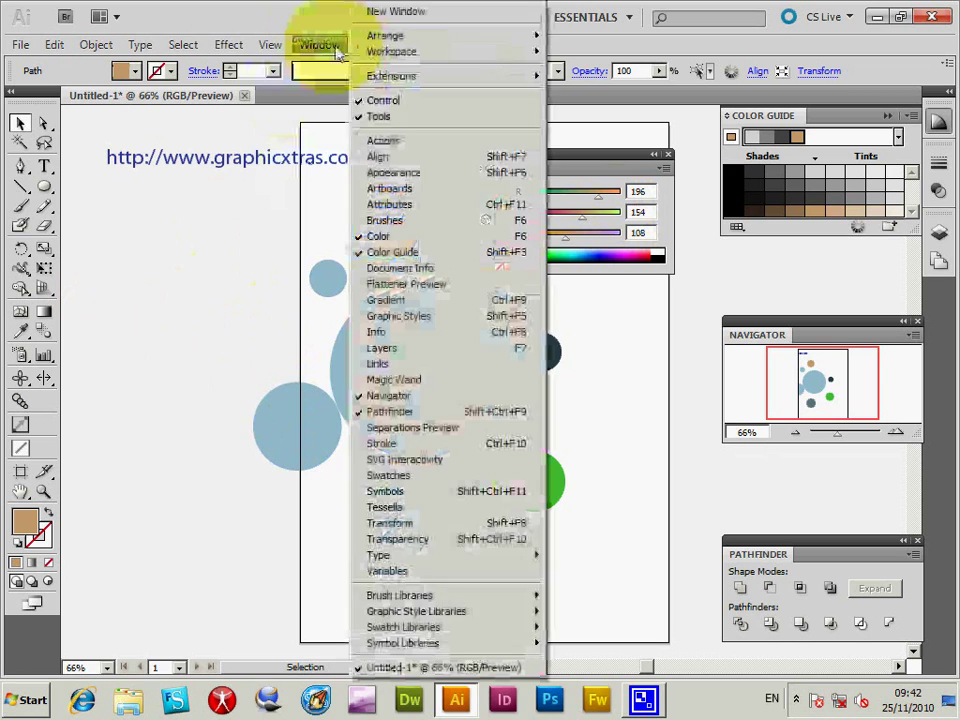
left_click(394, 173)
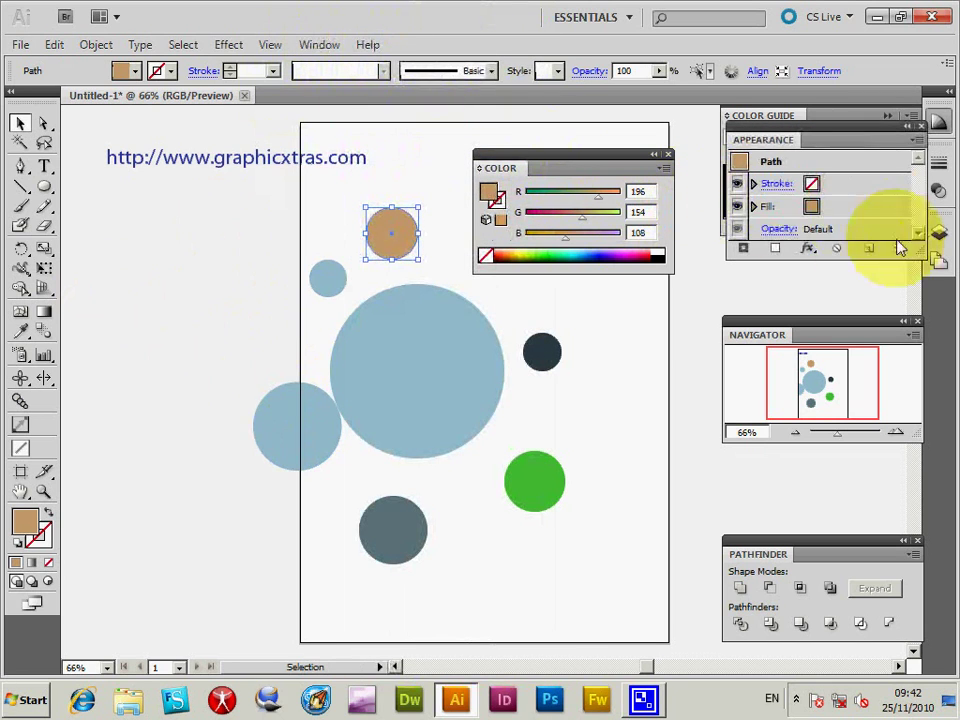
left_click_drag(912, 250, 912, 393)
left_click_drag(782, 142, 548, 360)
Change the circle's fill to magenta (RGB 236, 0, 140) and enlarge it slightly.
left_click(502, 349)
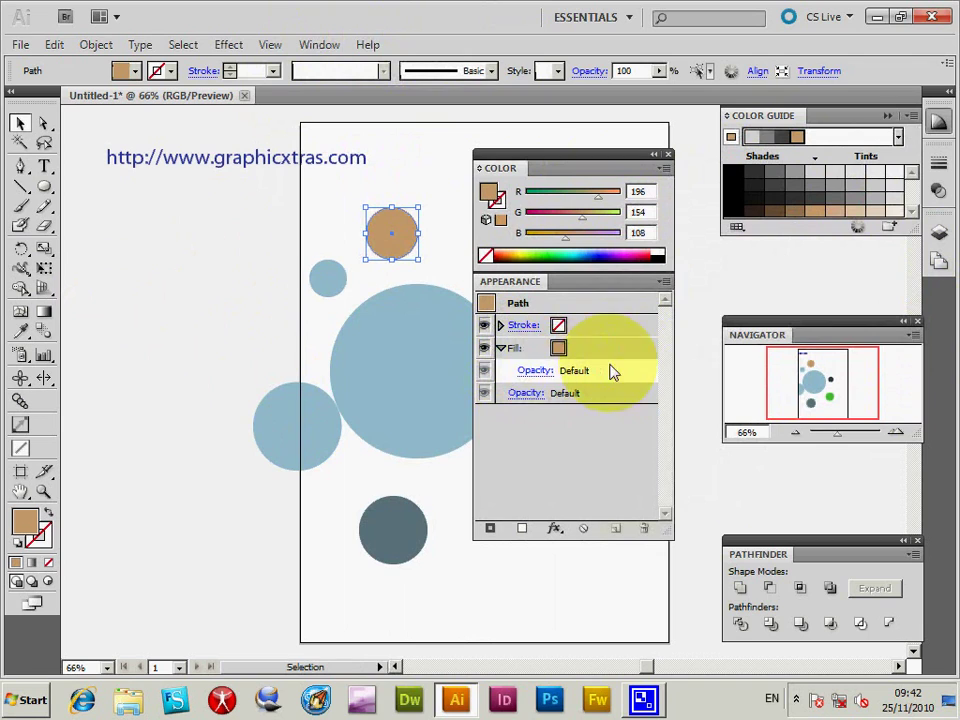
left_click(558, 348)
left_click(566, 348)
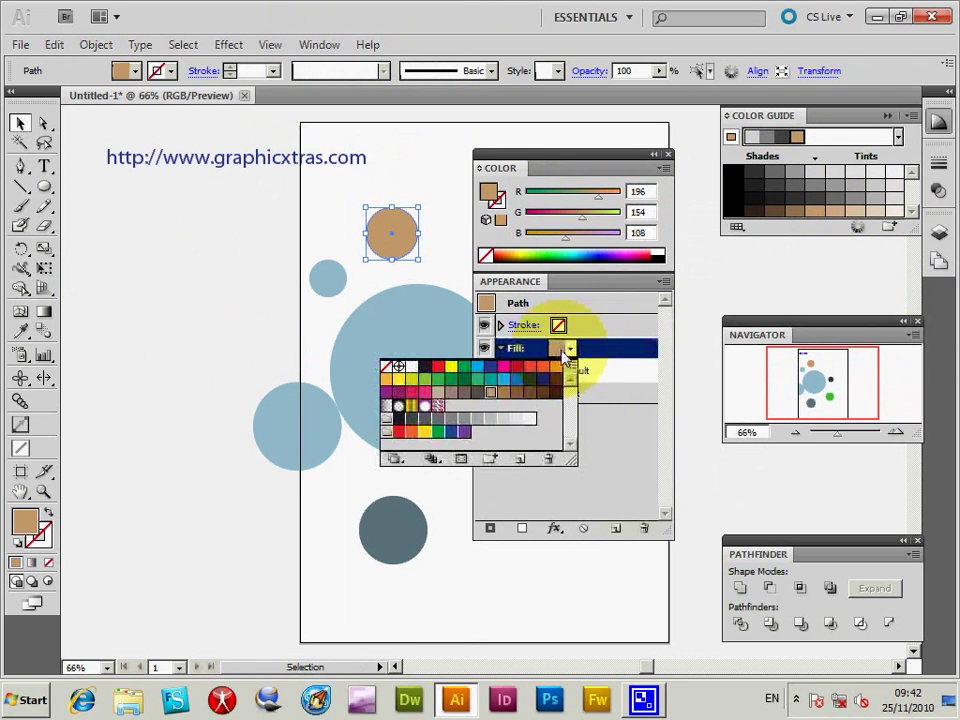
left_click(460, 382)
left_click(512, 385)
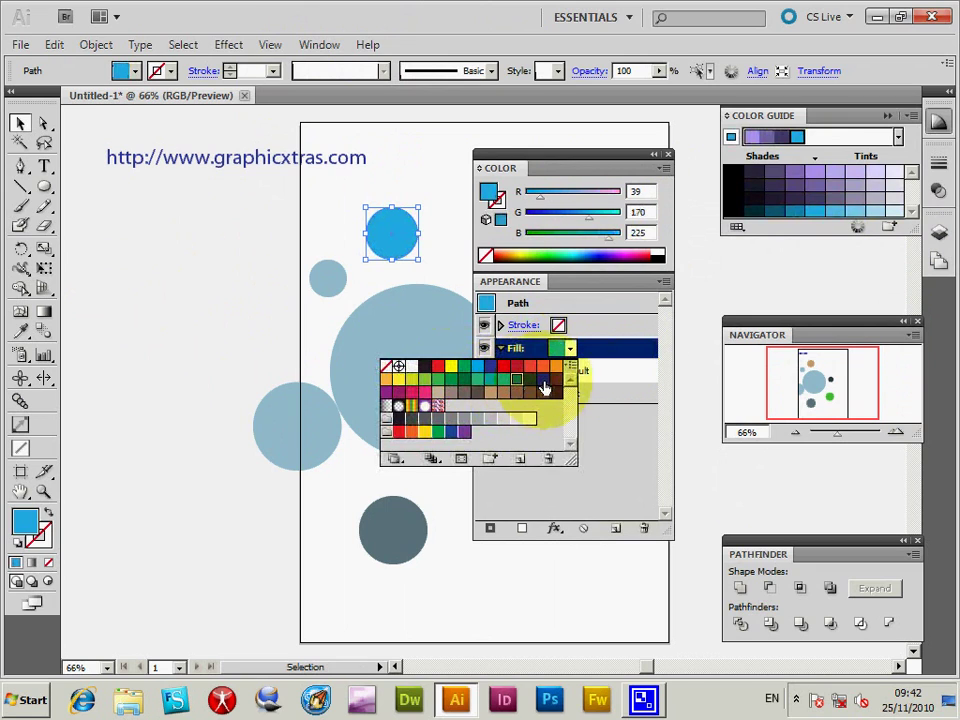
double_click(555, 378)
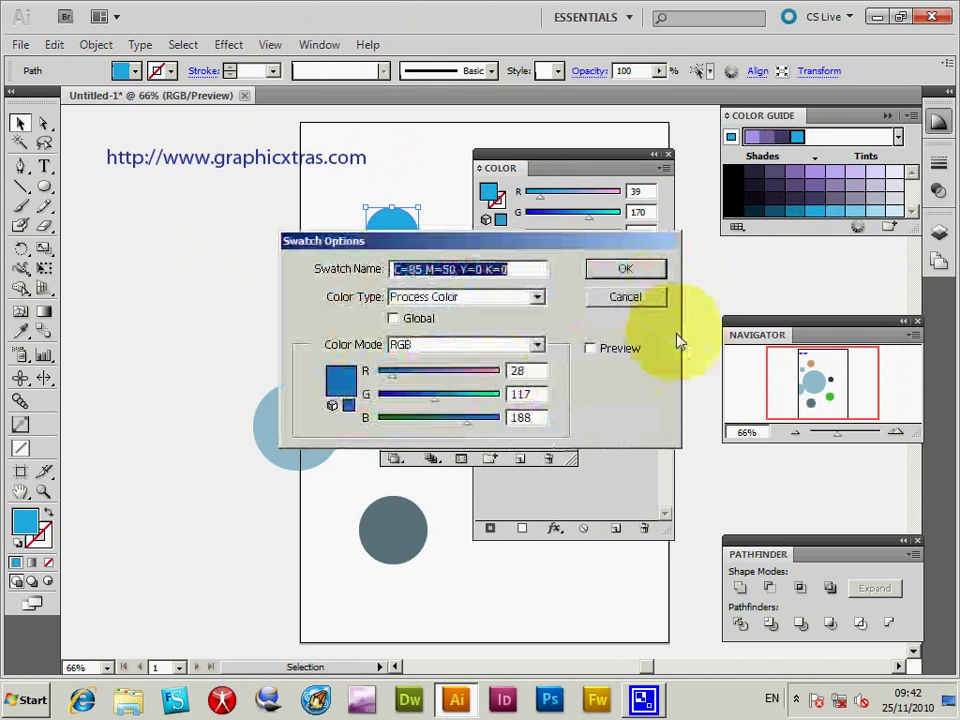
left_click(645, 270)
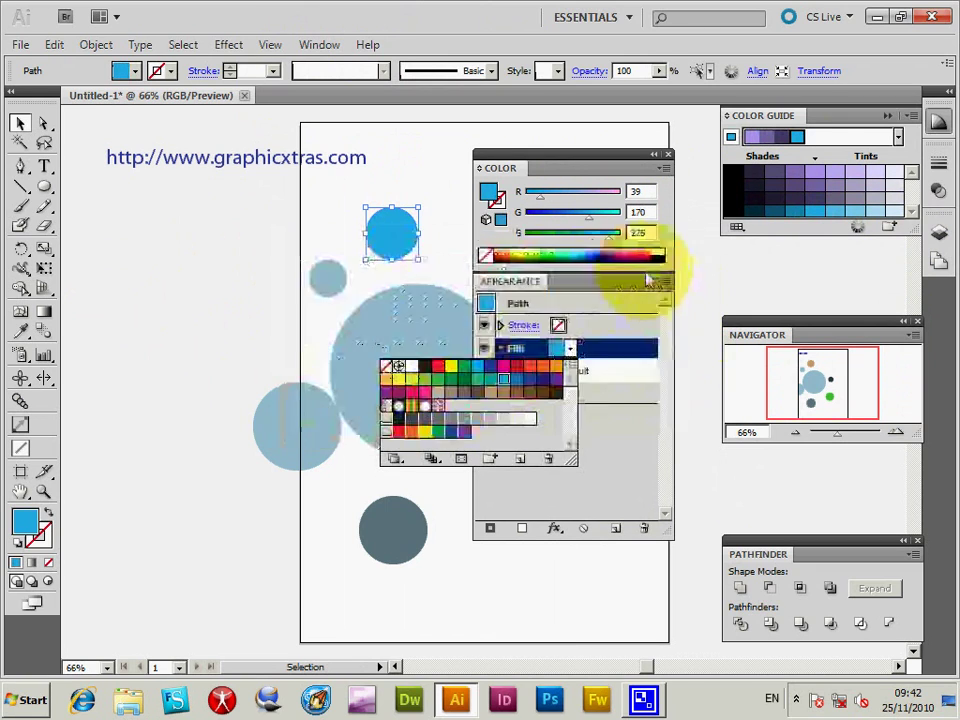
left_click(502, 370)
left_click(617, 432)
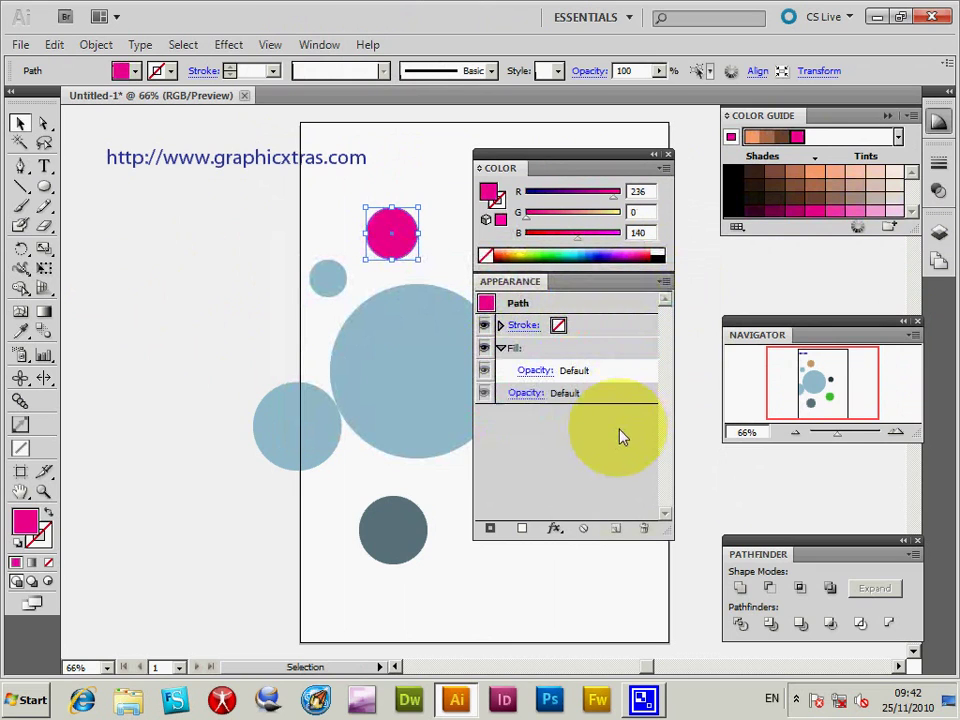
left_click(501, 348)
left_click(403, 247)
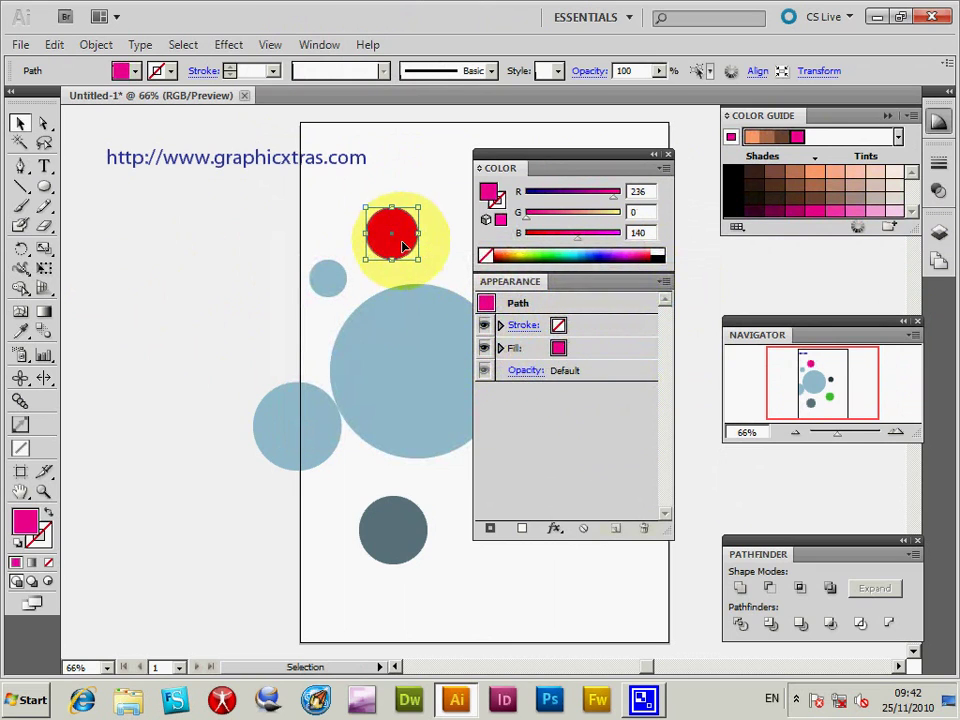
left_click_drag(419, 259, 436, 284)
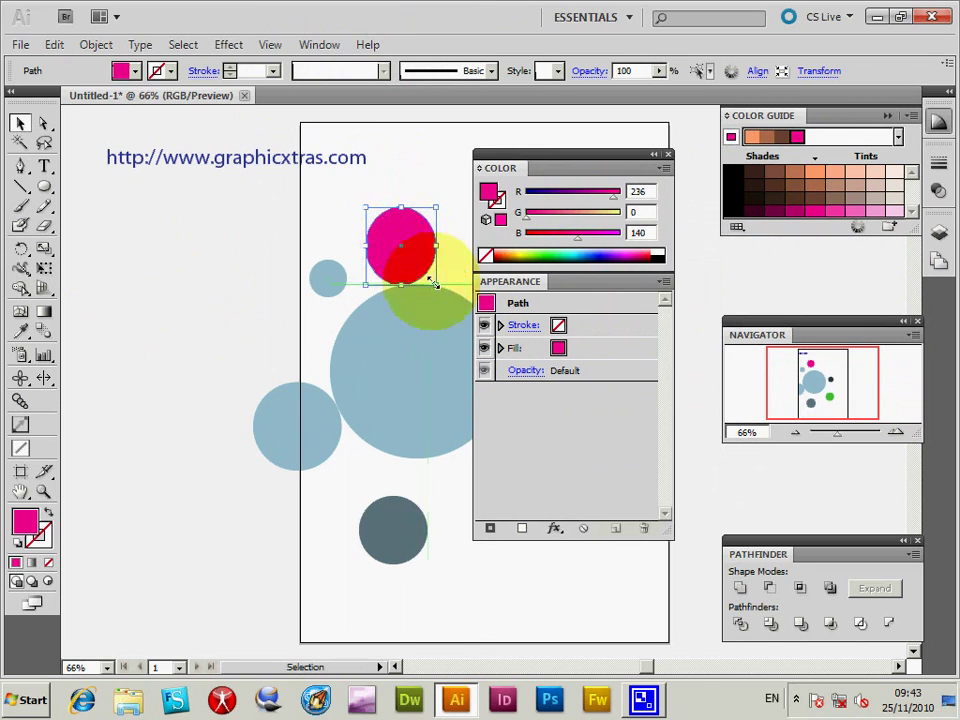
Add a second fill below the stroke and make it dark brown (RGB 86, 53, 38).
left_click(663, 284)
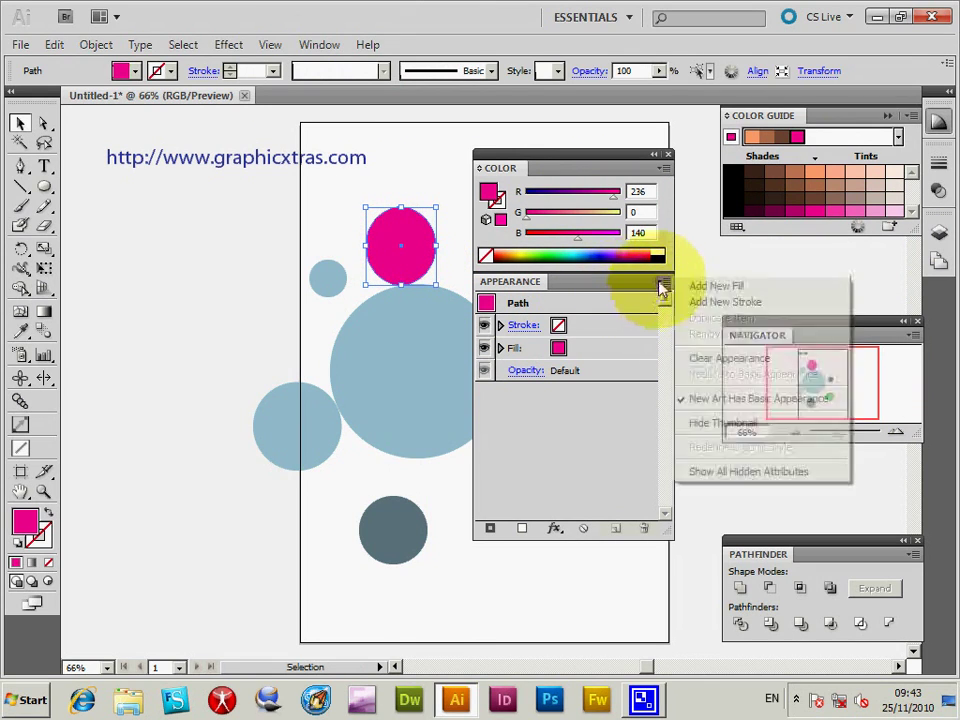
left_click(723, 288)
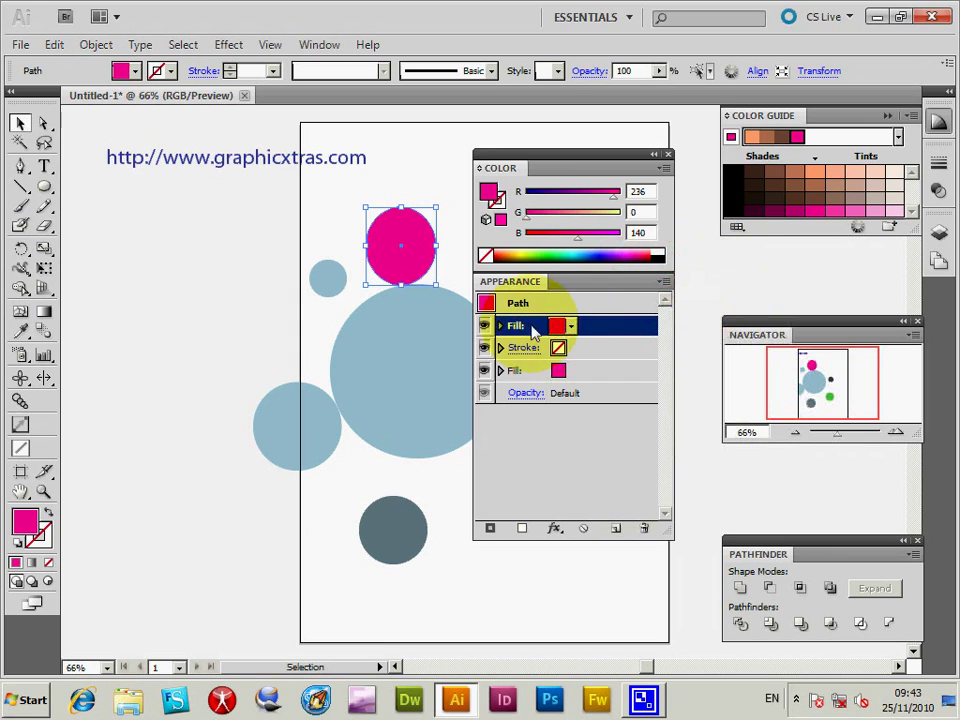
left_click_drag(517, 330, 510, 380)
left_click(773, 190)
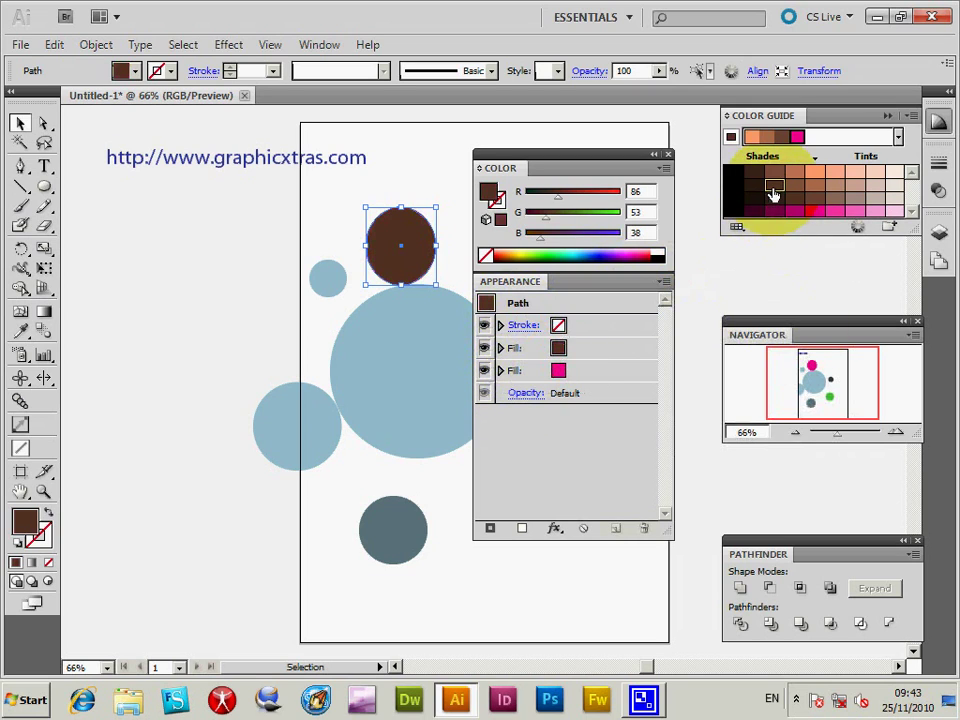
left_click(584, 351)
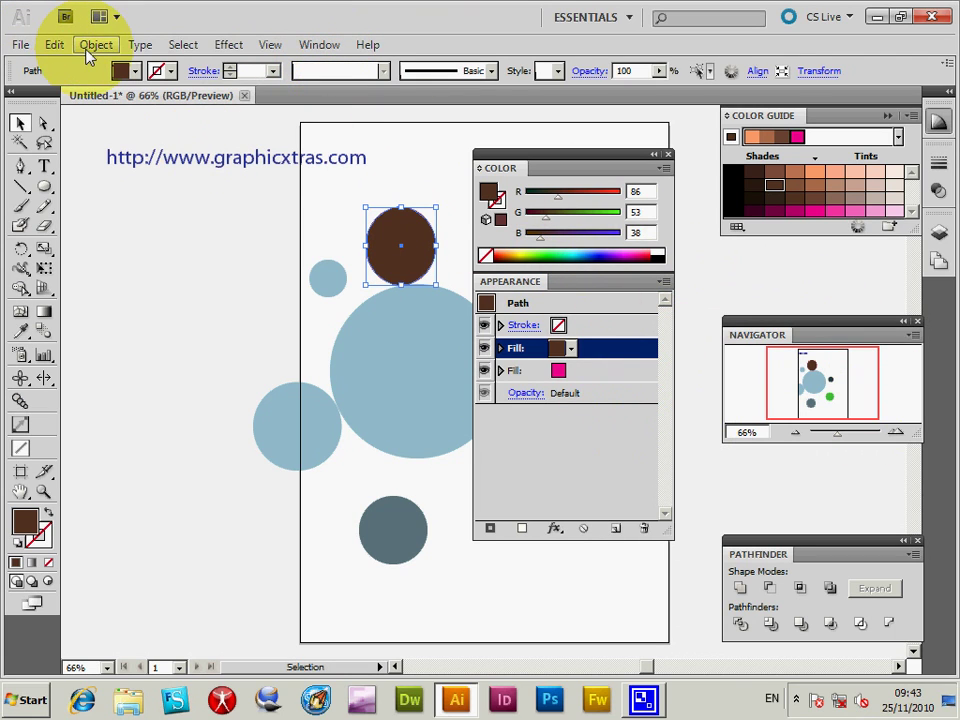
Apply a 20 pt Offset Path to the brown fill and move the pink fill above it.
left_click(221, 46)
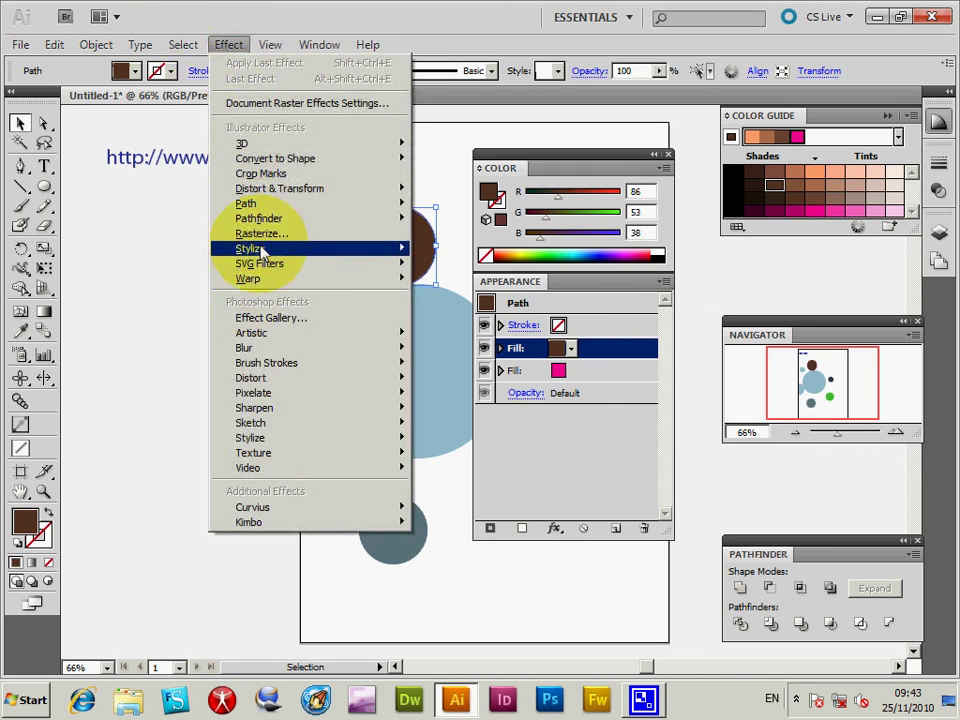
mouse_move(276, 206)
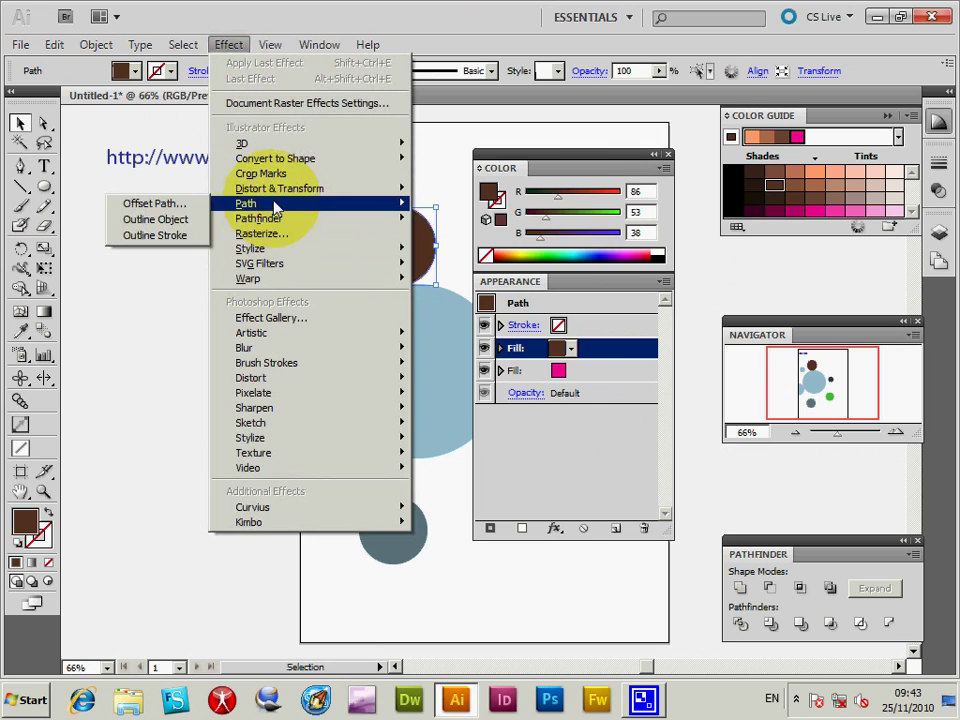
left_click(181, 208)
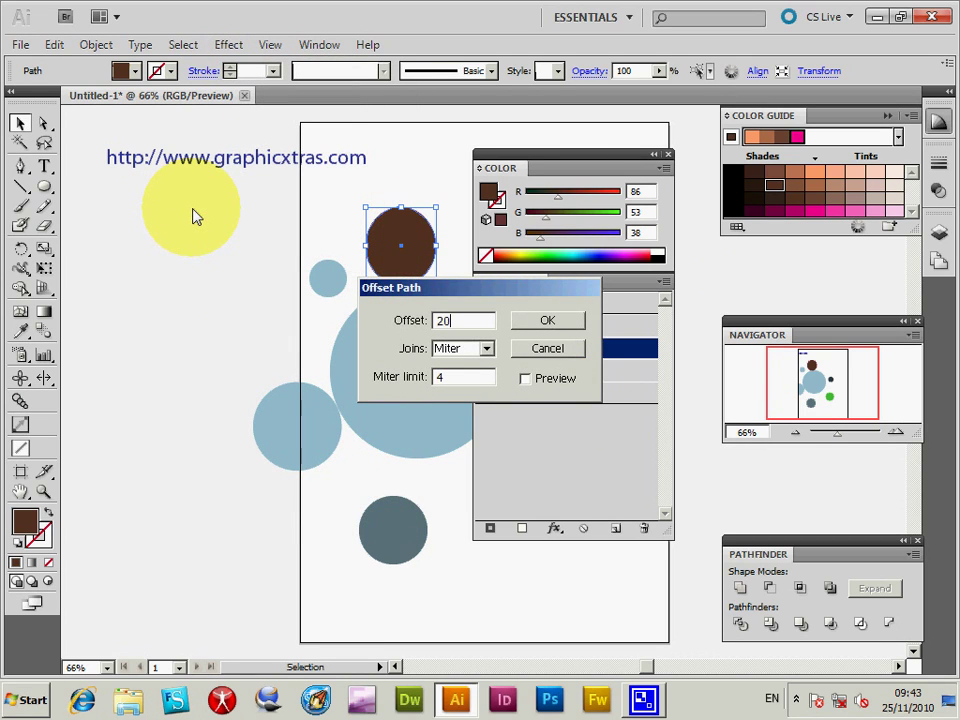
key("Return")
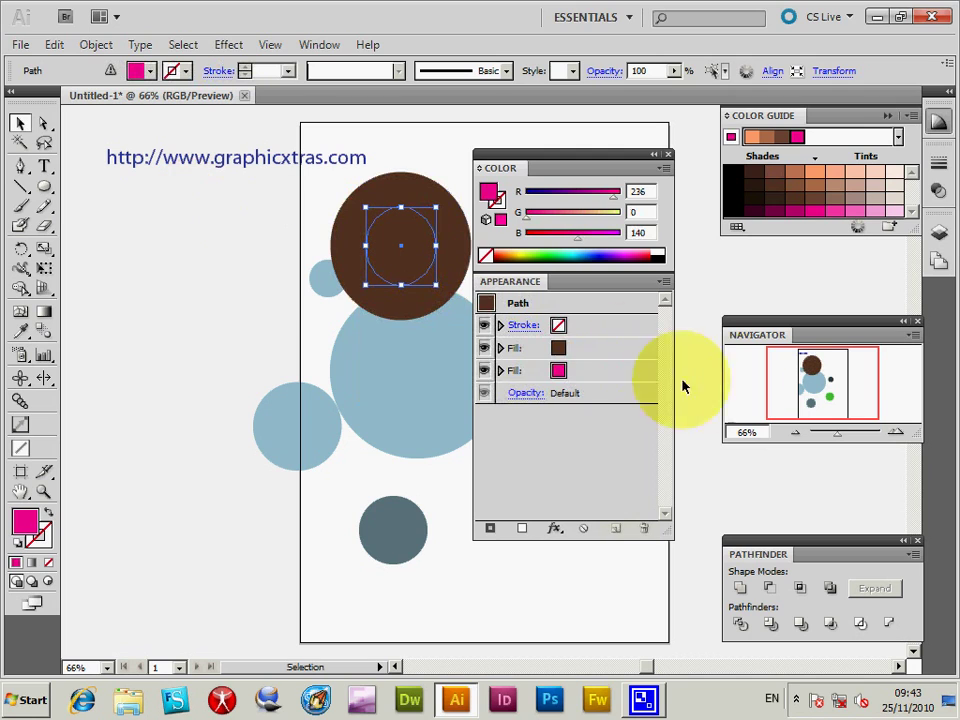
left_click(581, 372)
left_click_drag(585, 375, 585, 345)
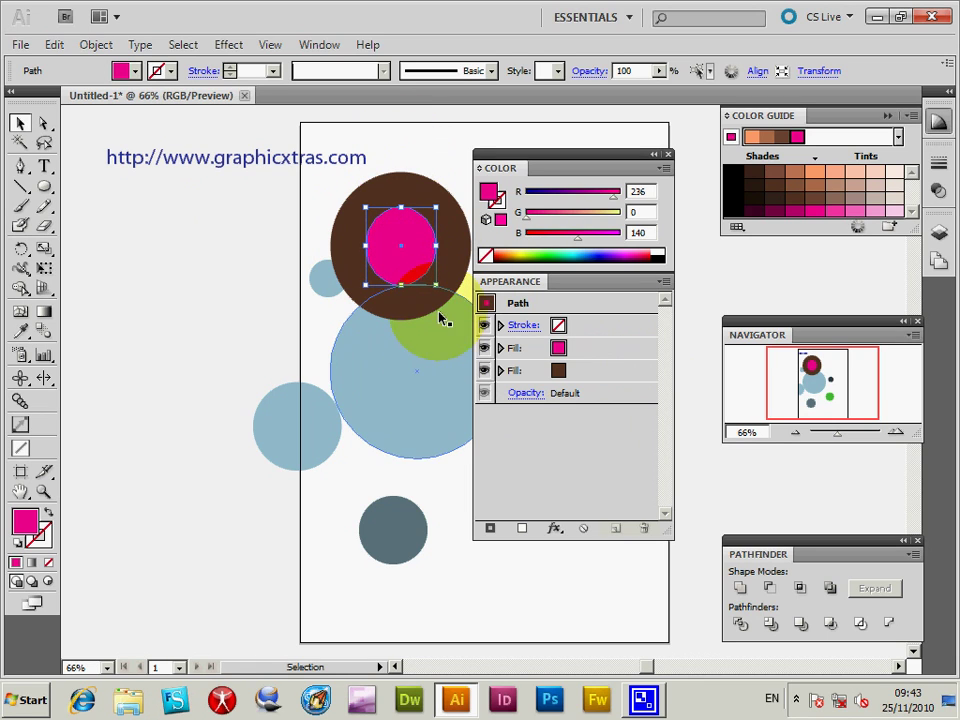
Expand the lower brown Fill row to reveal its Offset Path effect.
left_click(502, 371)
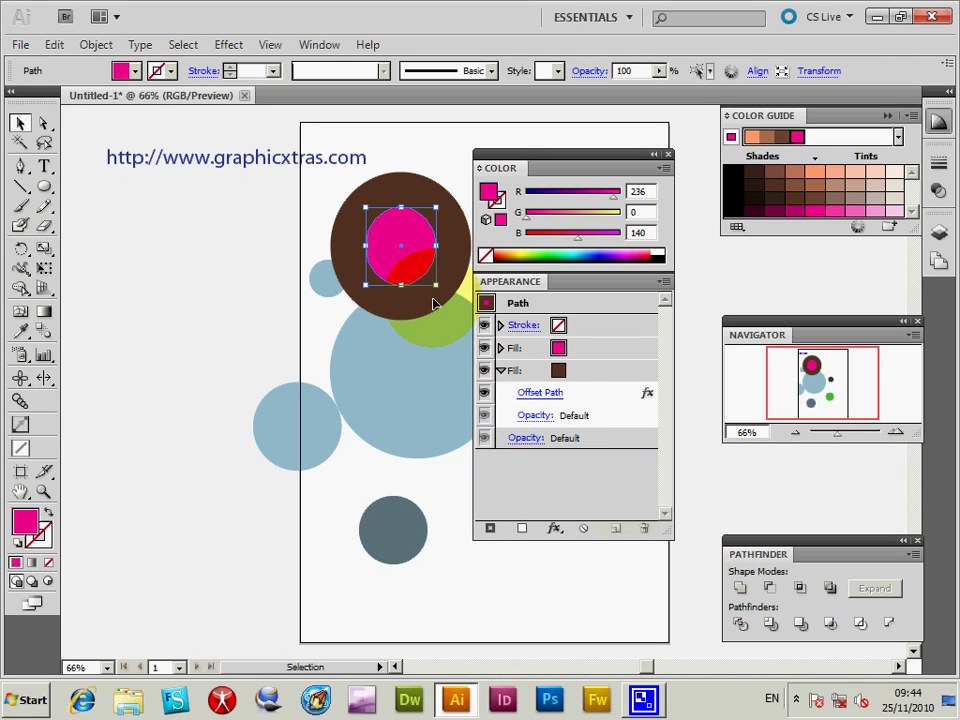
Drag the red circle up onto the centre of the magenta disc.
left_click_drag(433, 303, 436, 288)
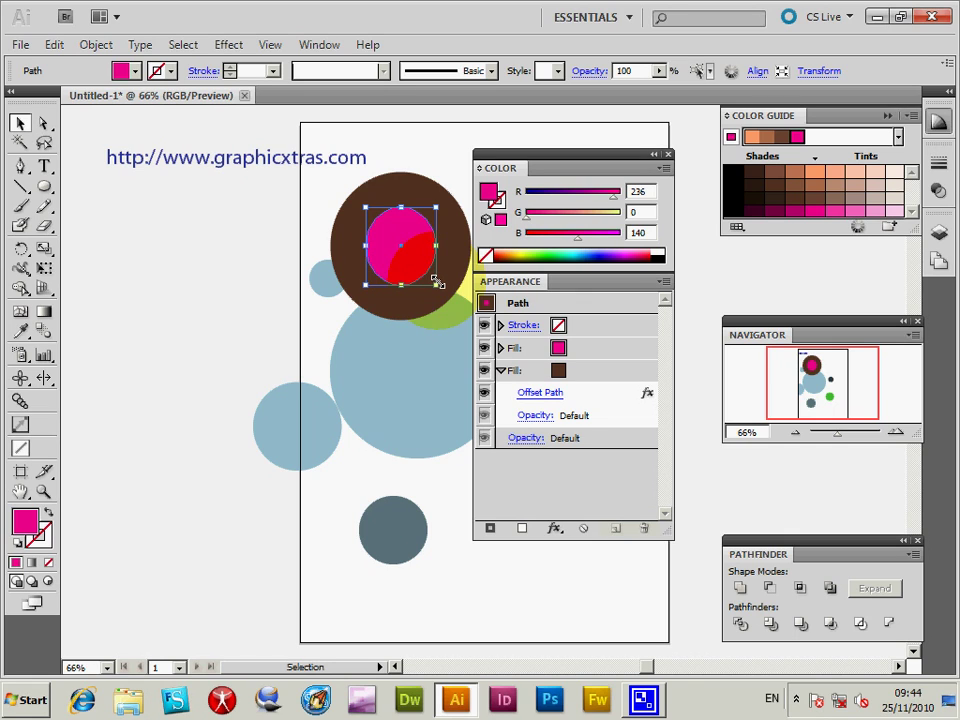
left_click_drag(437, 283, 393, 268)
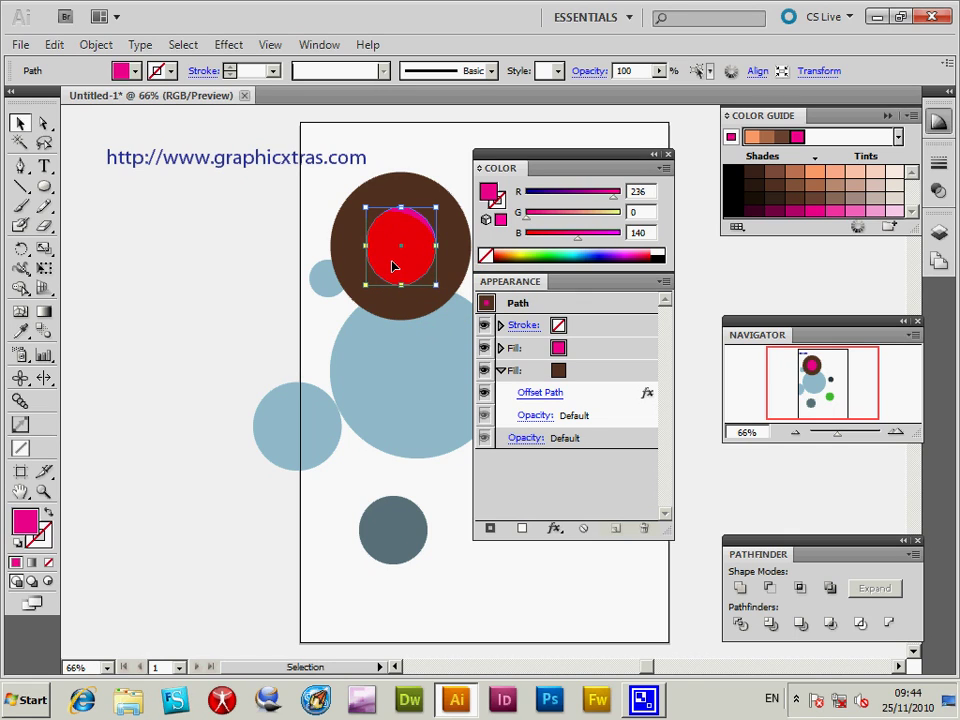